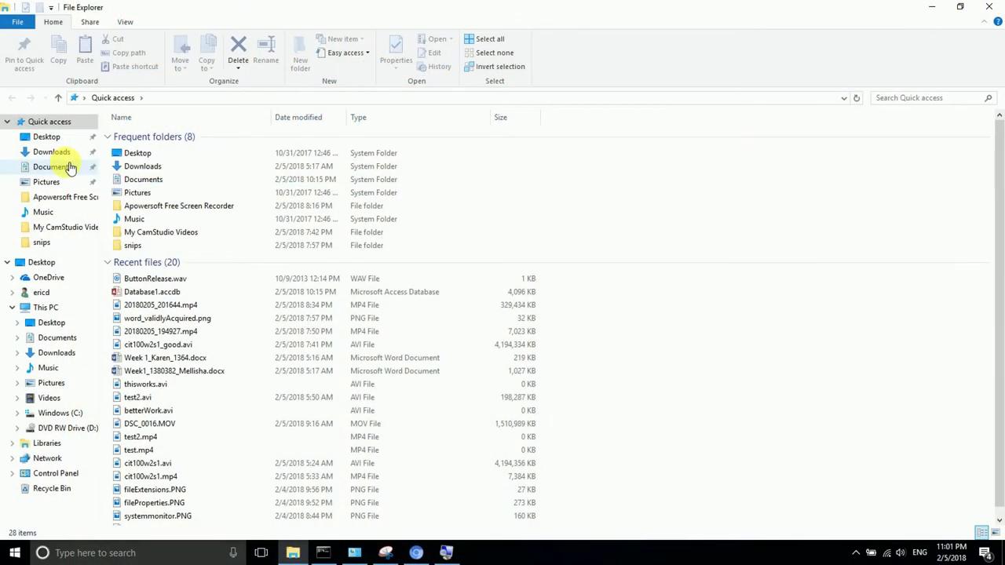
Open the snips folder inside Documents and widen the Name column so the full file names fit
left_click(70, 167)
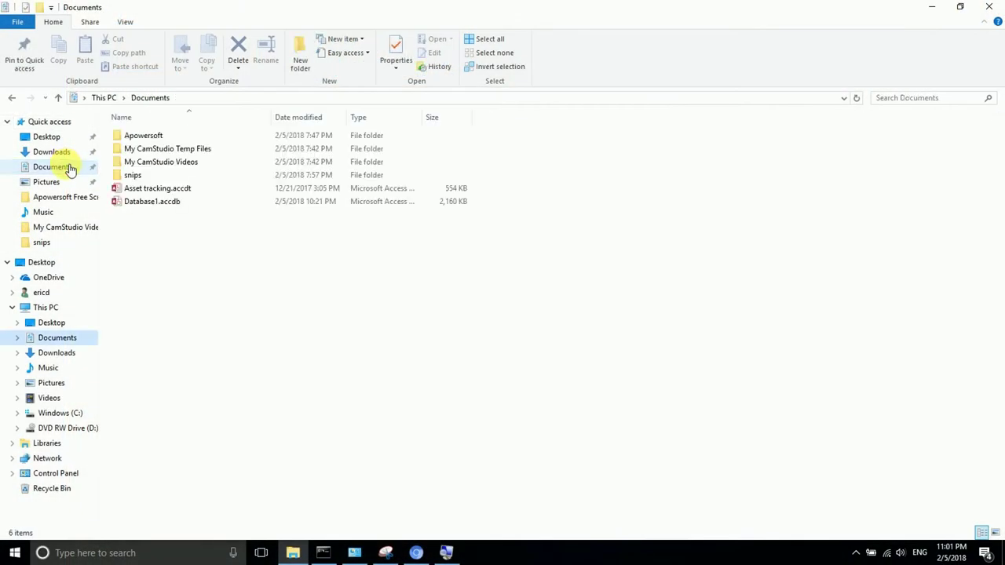
left_click(214, 98)
left_click(188, 240)
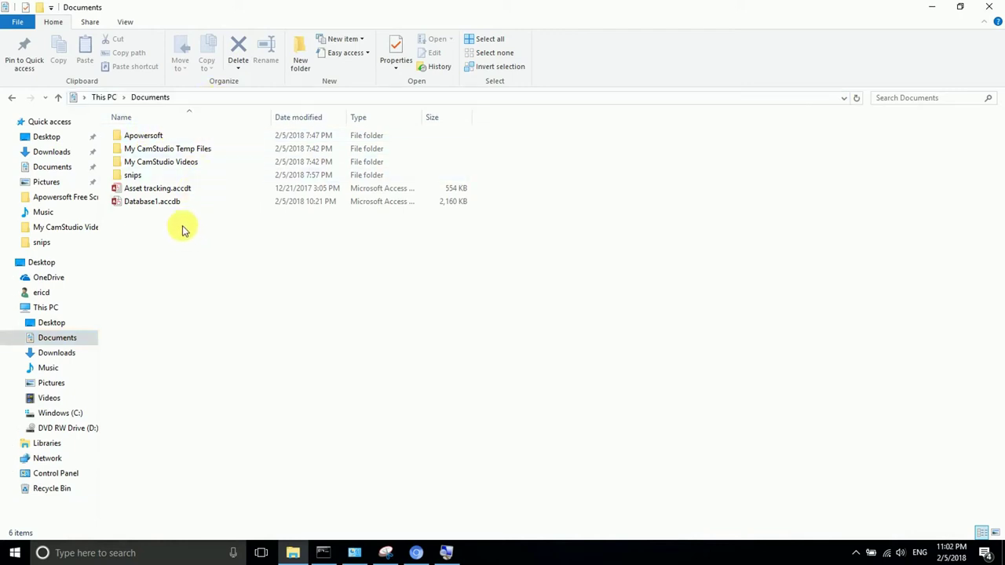
double_click(161, 175)
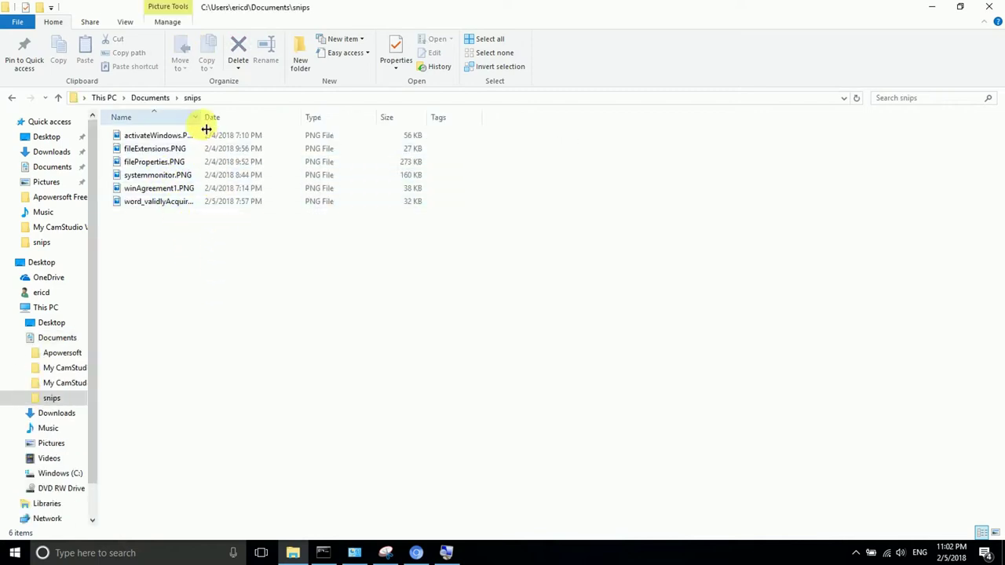
left_click_drag(200, 117, 278, 117)
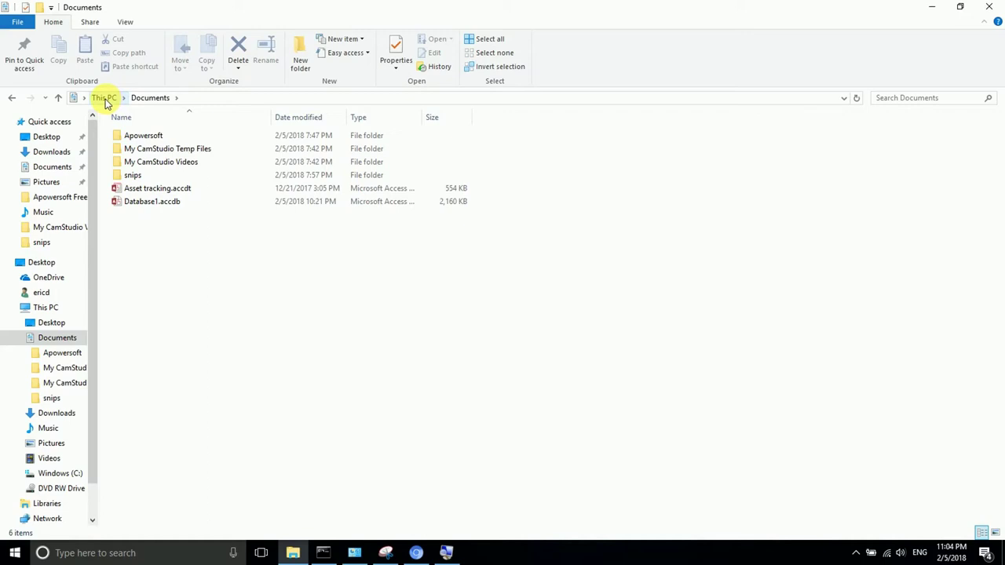
right_click(162, 243)
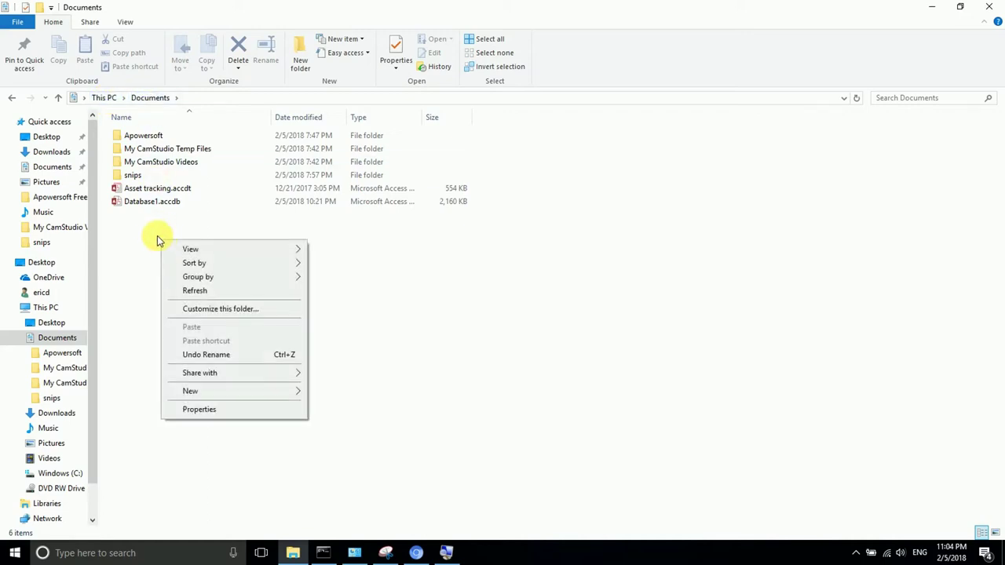
left_click(389, 310)
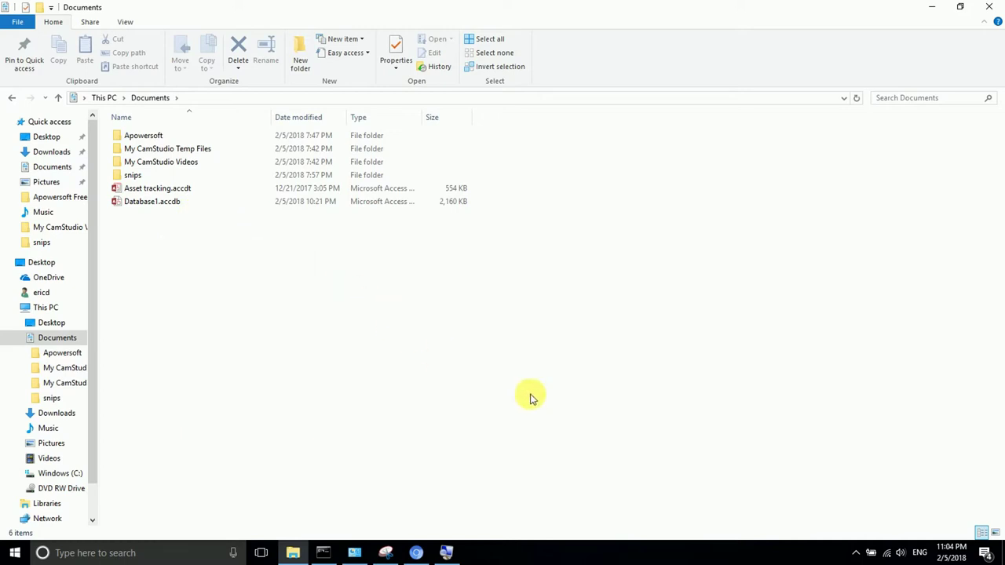
left_click(856, 552)
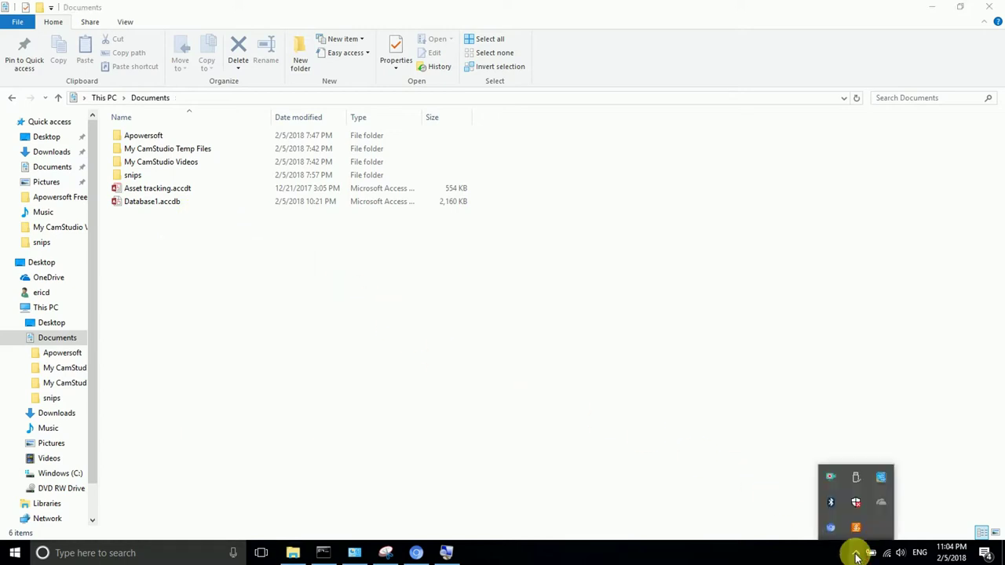
Create a new folder named outdoorActivities in the Documents folder
right_click(332, 283)
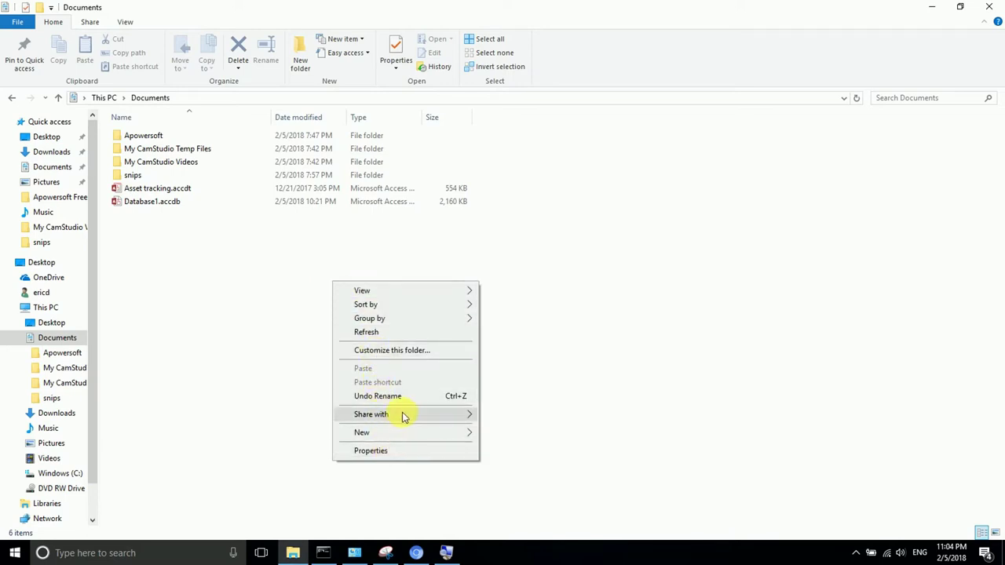
mouse_move(445, 443)
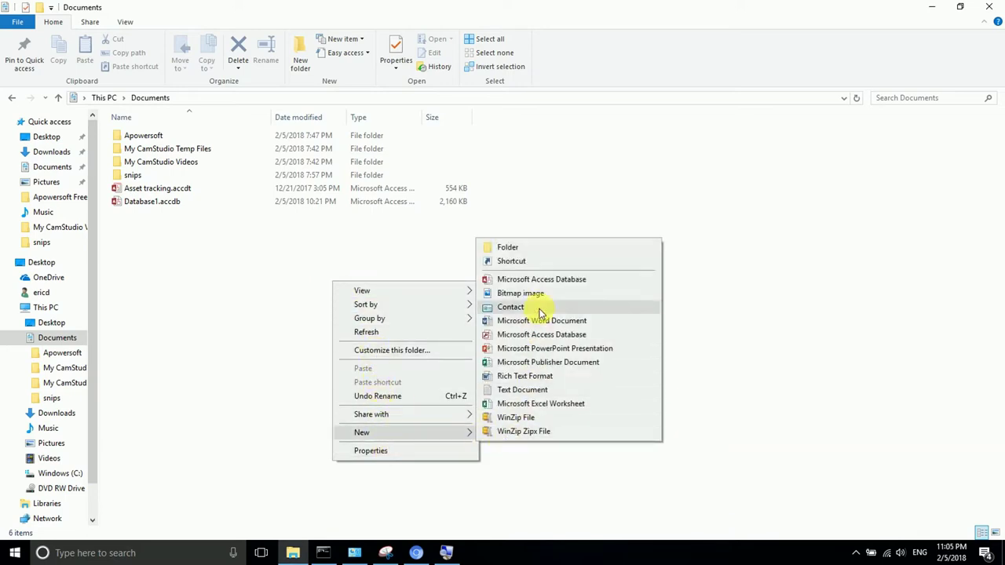
left_click(533, 247)
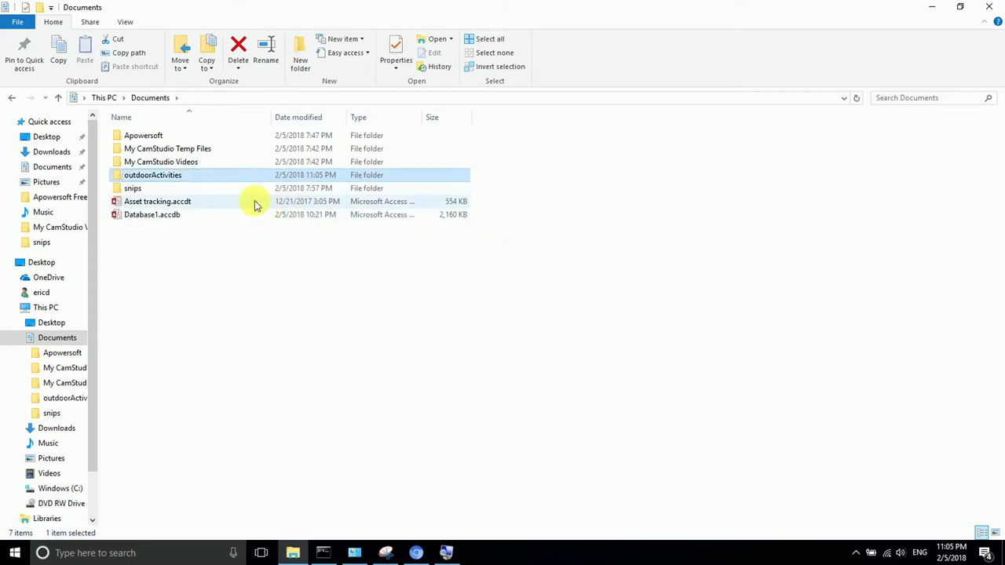
Open the outdoorActivities folder and display its full path as editable text
double_click(186, 177)
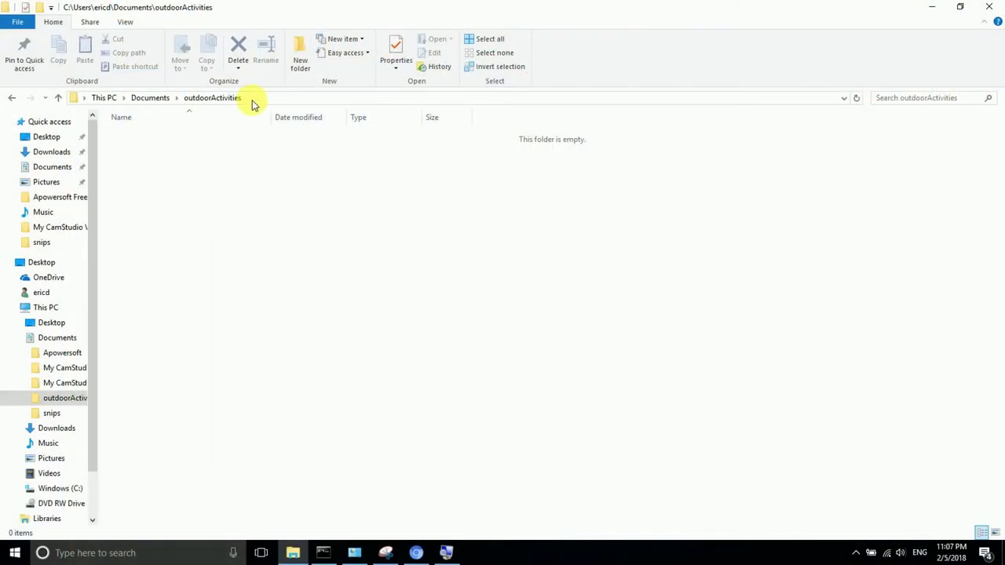
left_click(259, 98)
left_click(233, 146)
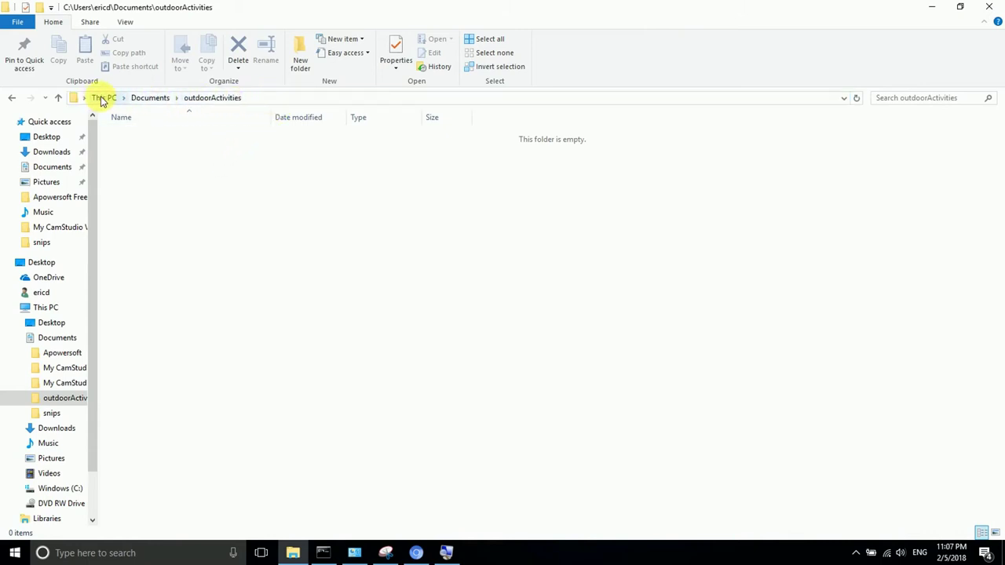
left_click(278, 98)
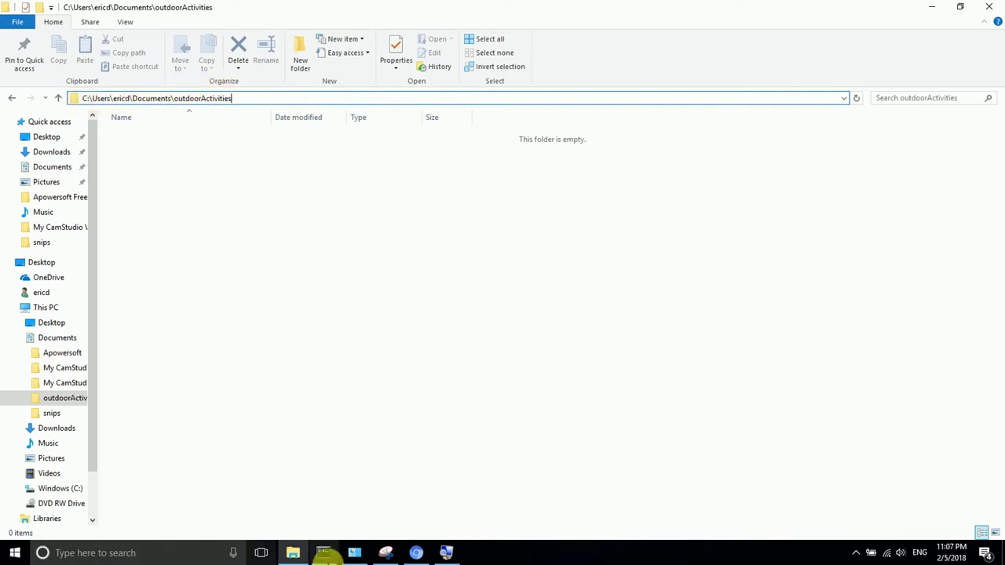
Magnify the screen to 200% with Magnifier and display the full path of the outdoorActivities folder
left_click(446, 551)
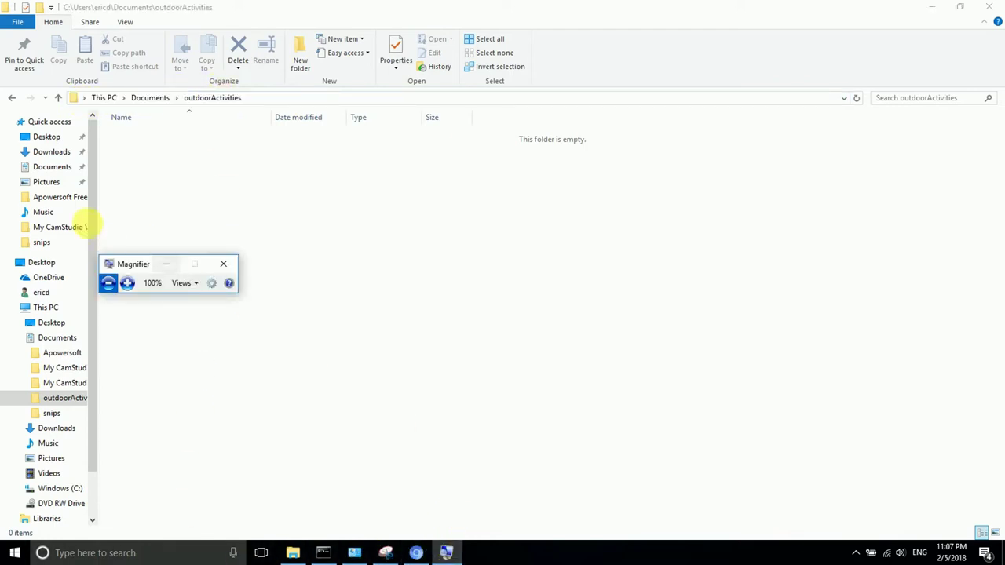
left_click(127, 284)
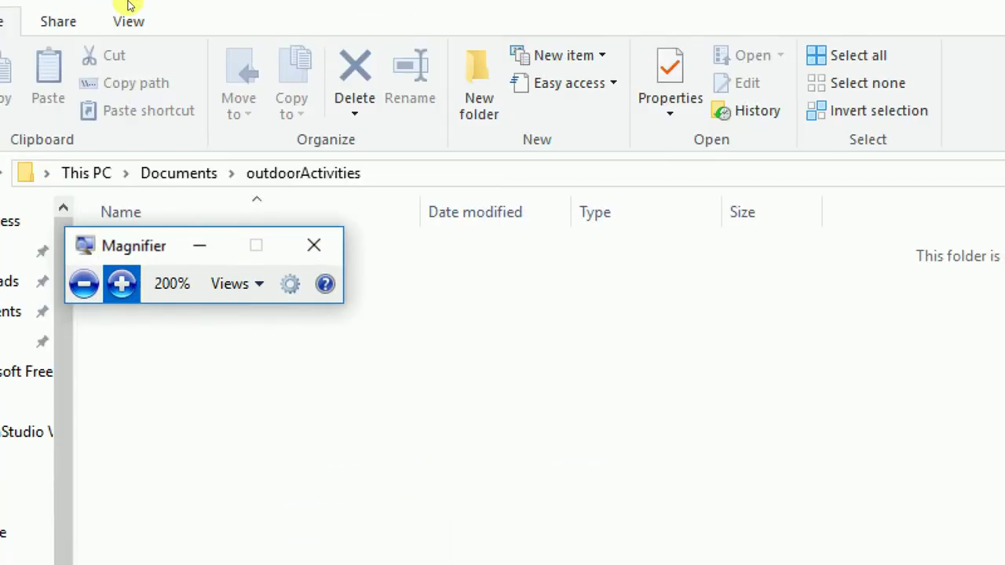
key("alt+d")
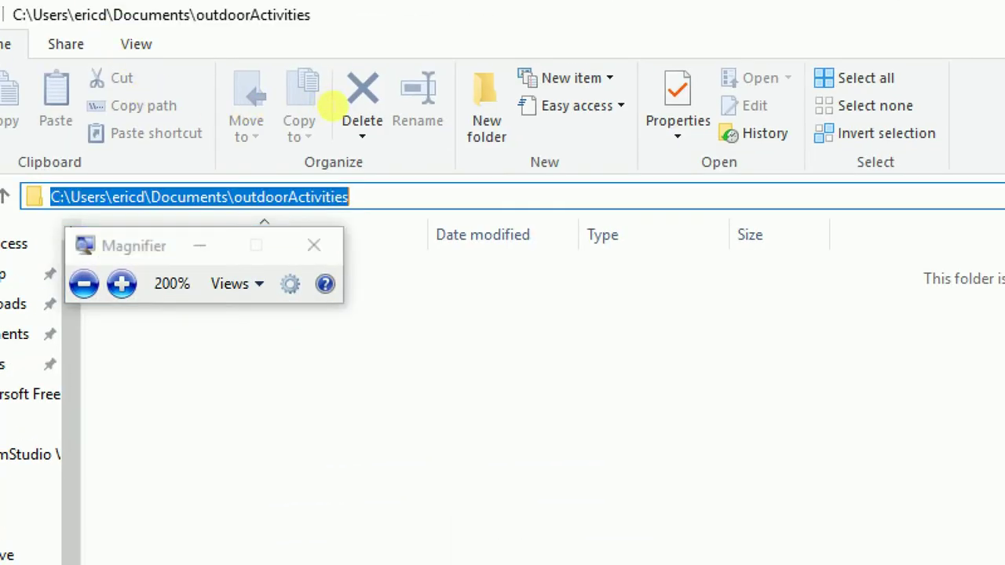
key("End")
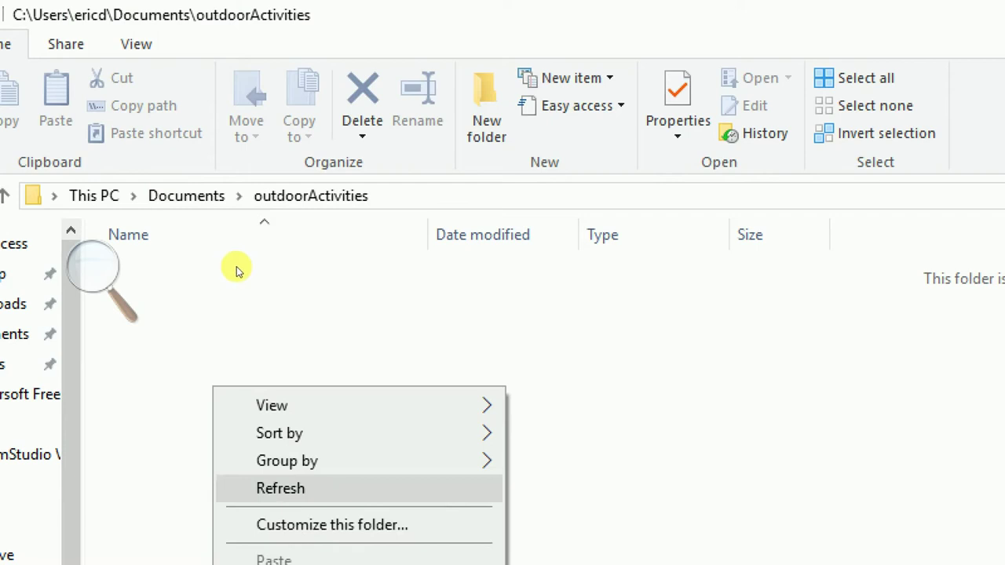
Create two new folders named Utah and Washington inside the outdoorActivities folder
key("w")
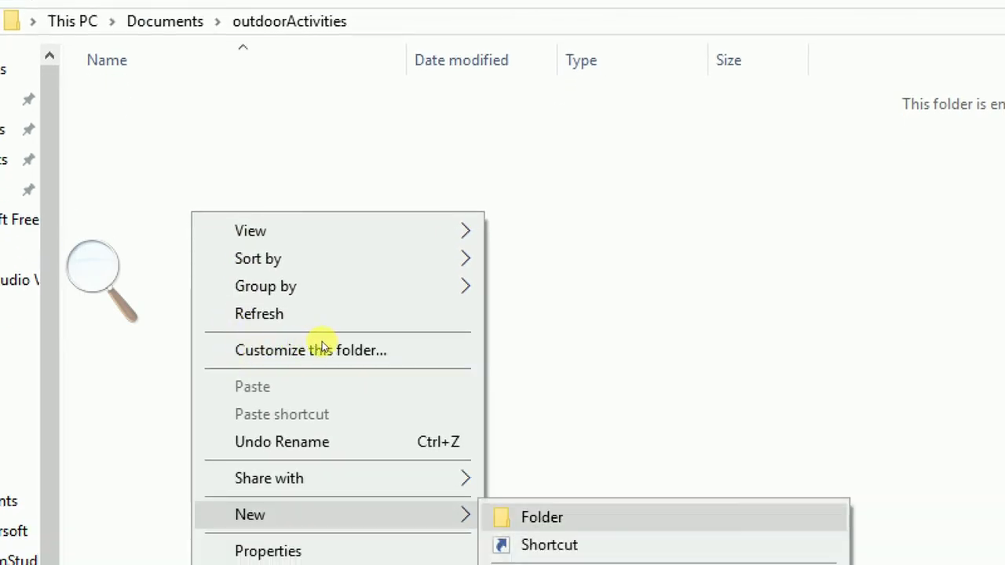
key("f")
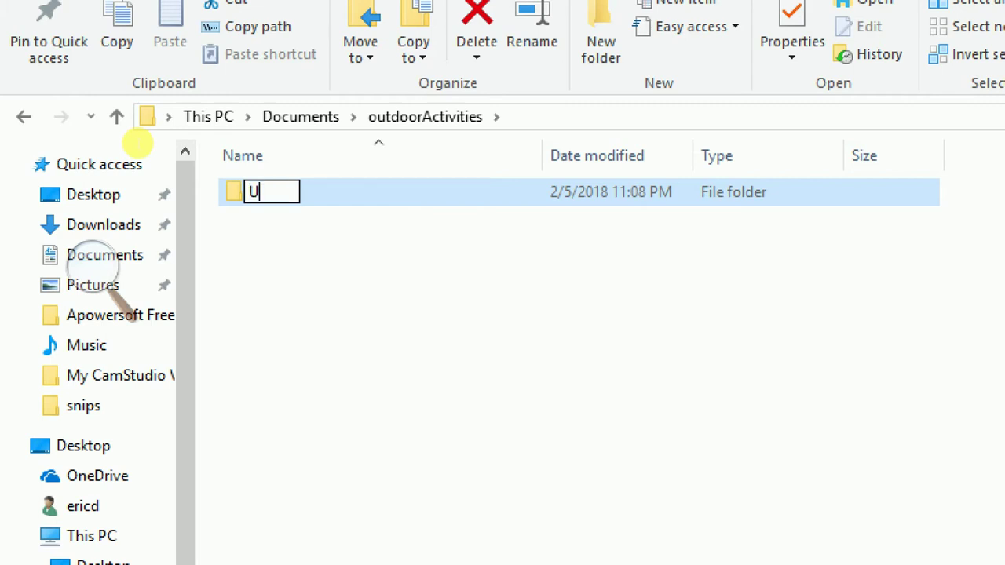
type("Utah")
left_click(134, 140)
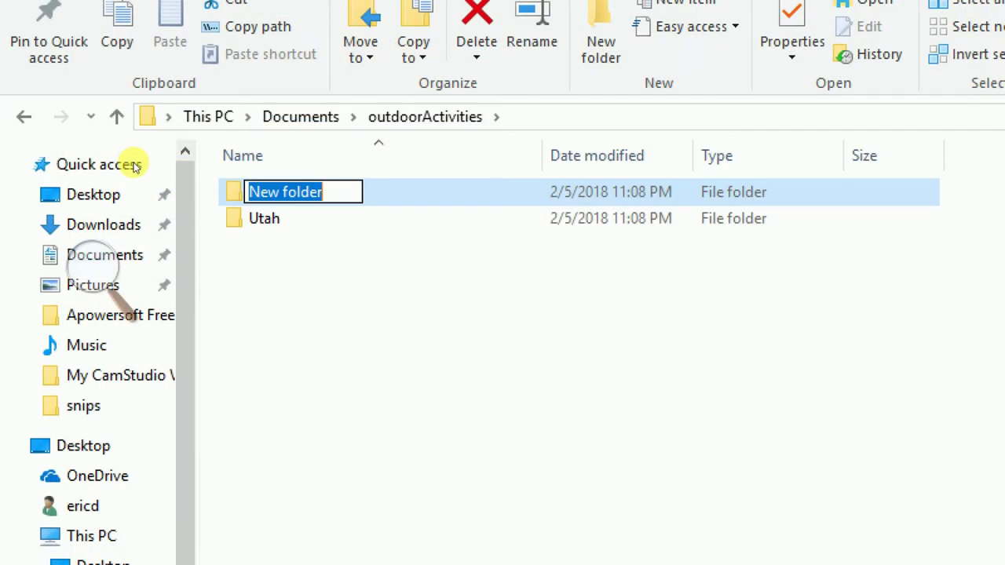
type("Washington")
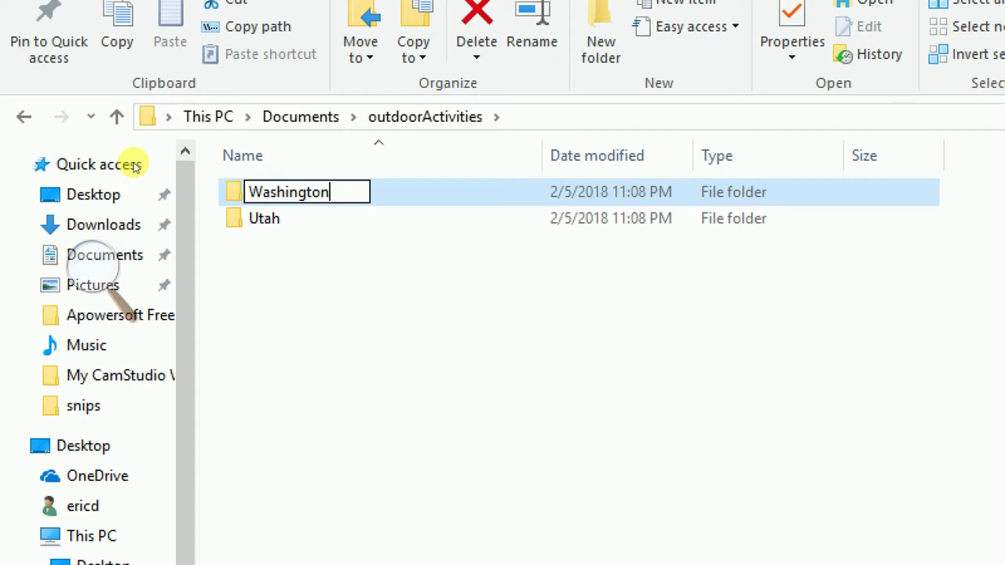
key("Return")
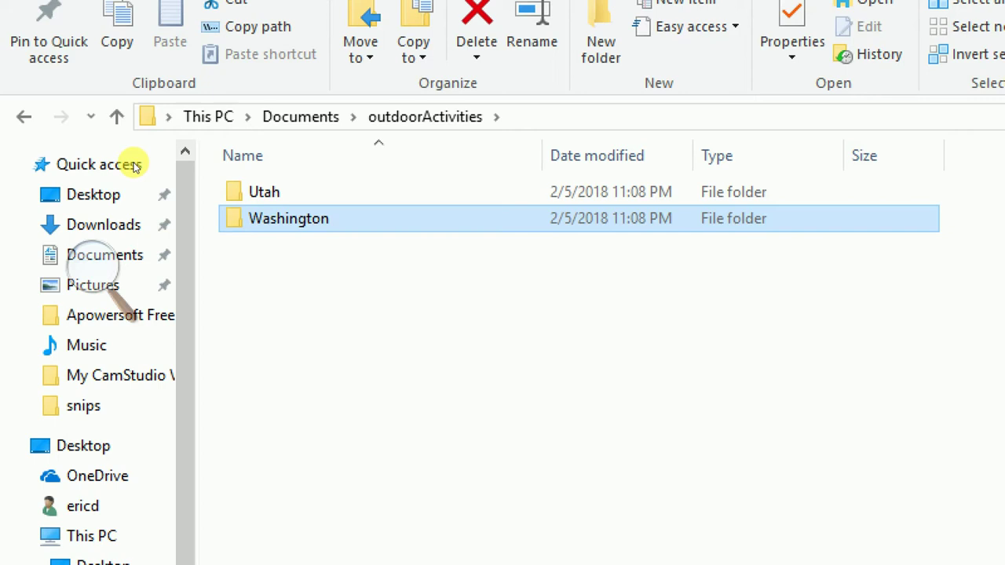
Create a new folder named Canyoneering inside the Utah folder and open it
key("Up")
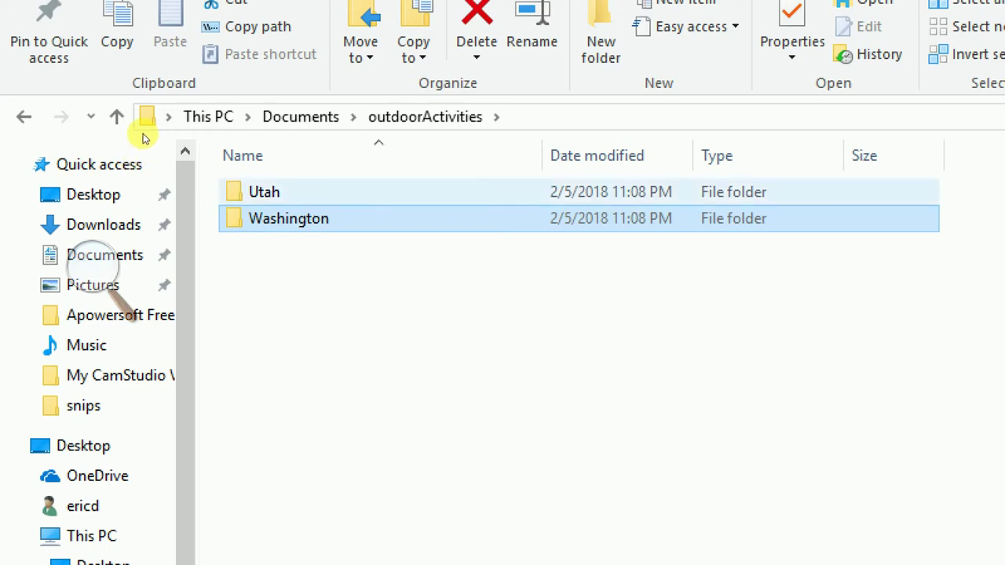
key("Return")
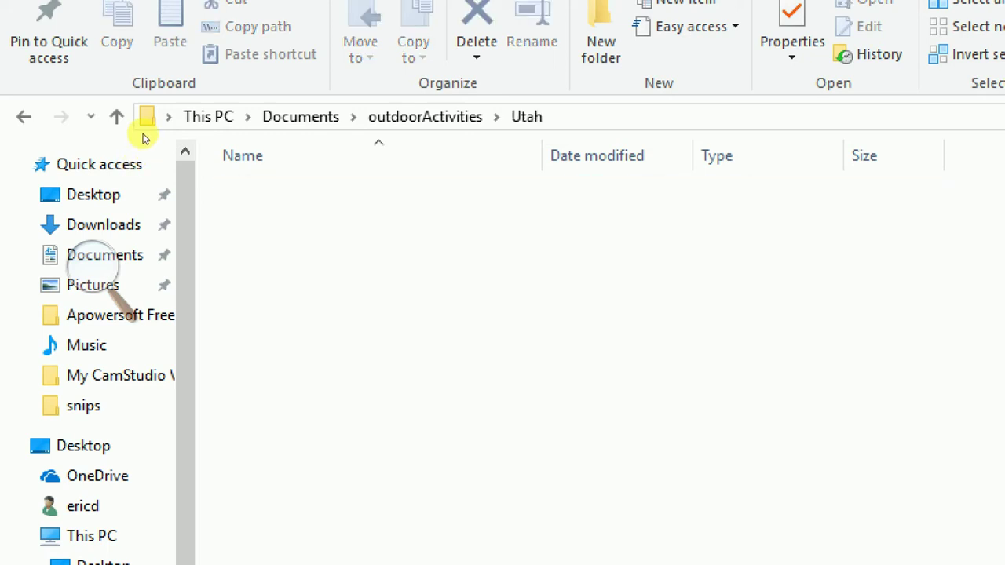
key("shift+F10")
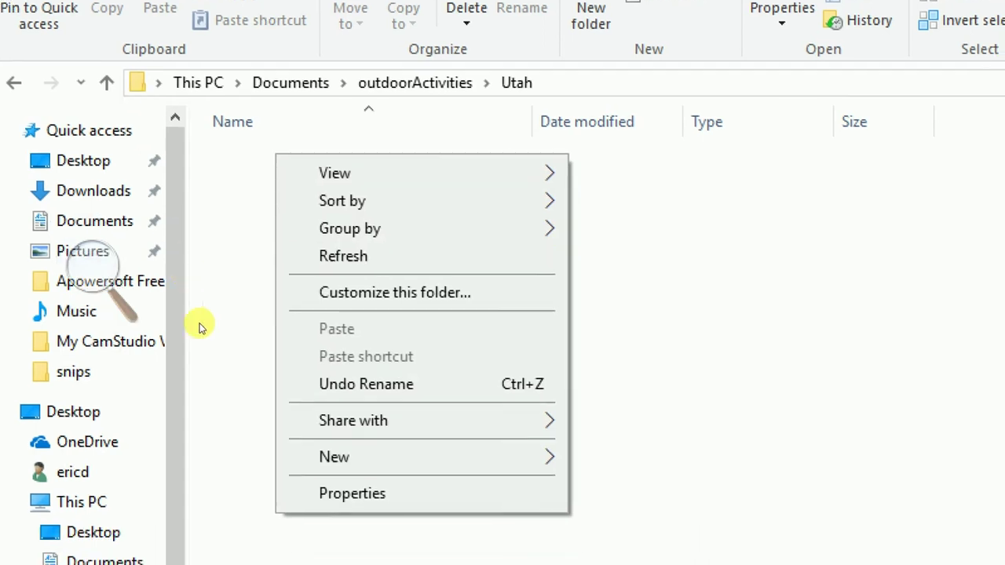
key("Up")
key("Up")
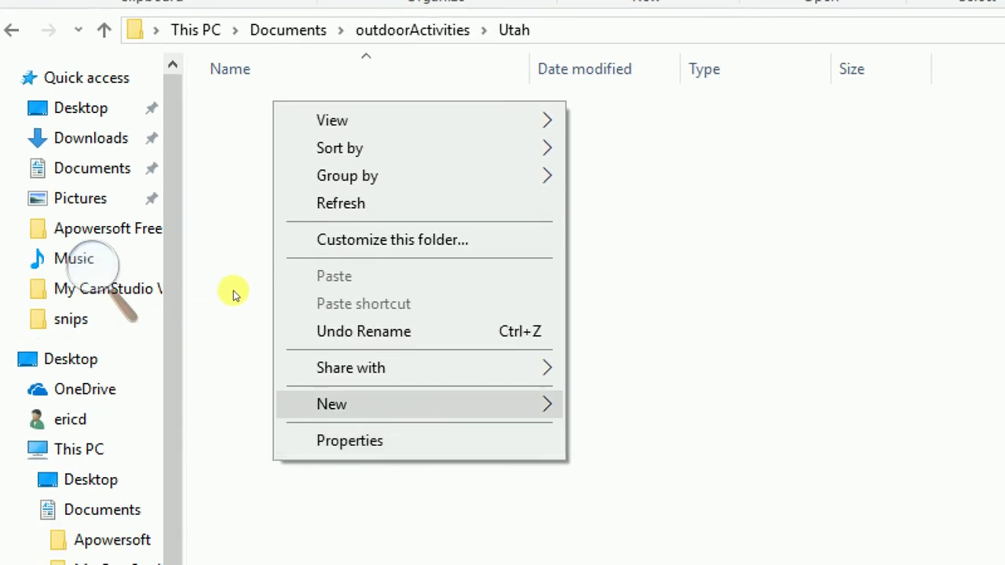
key("Right")
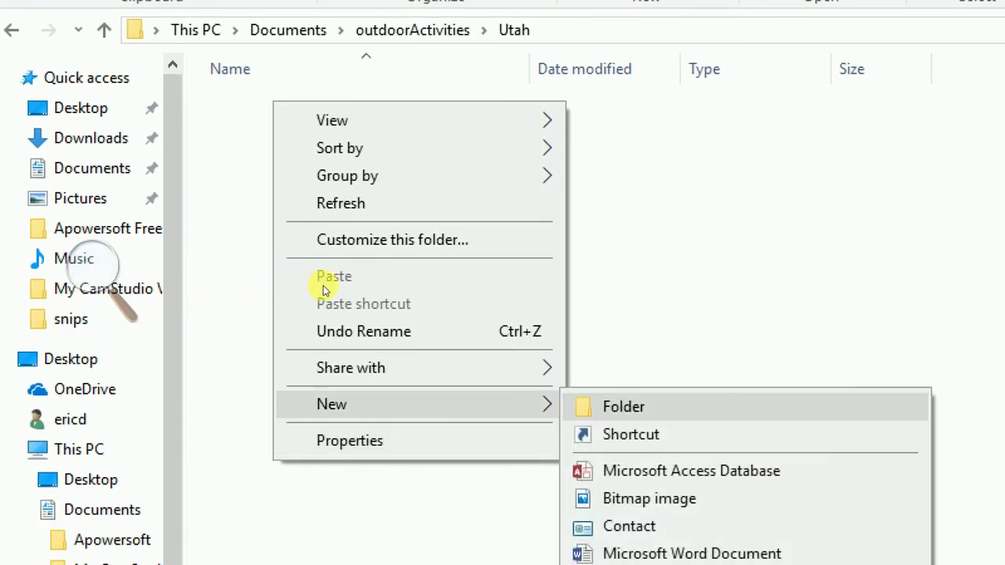
key("Return")
type("Canyoneering")
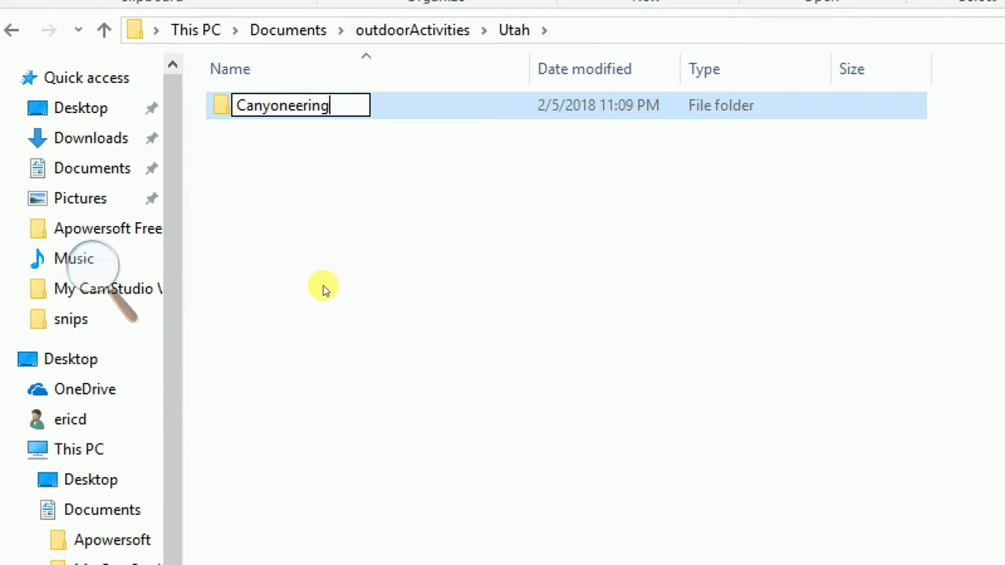
key("Return")
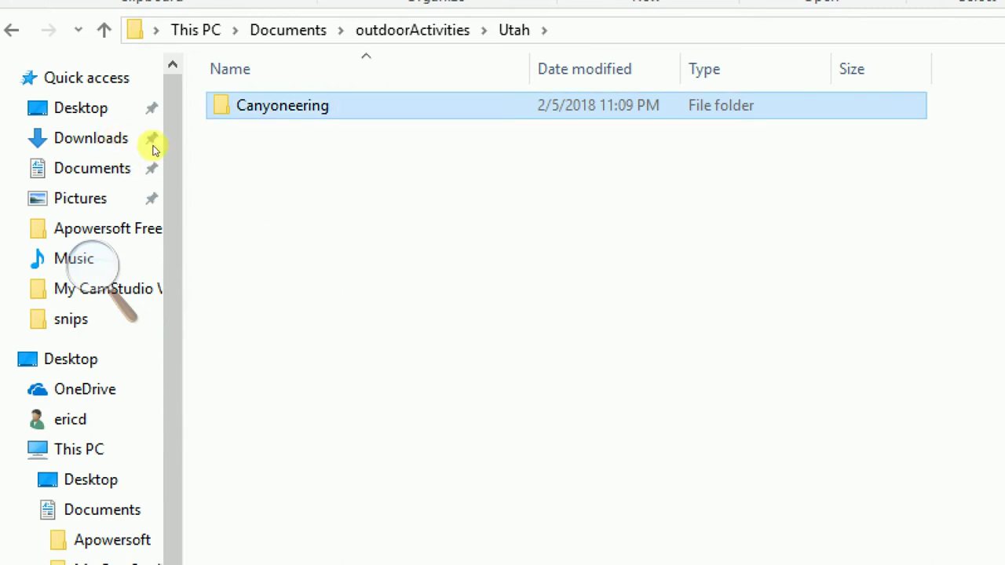
key("Return")
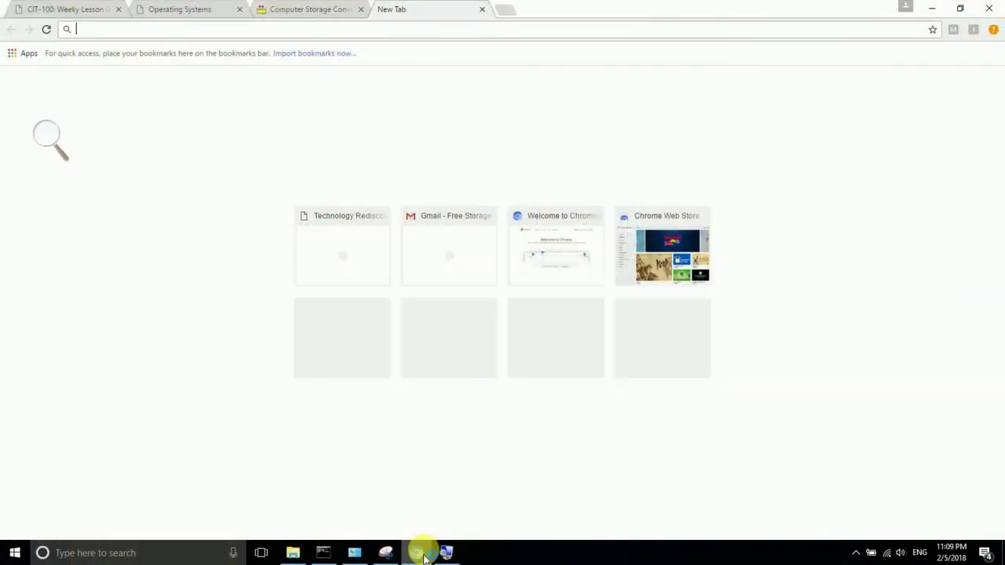
Switch to the web browser, search duckduckgo.com images for "canyoneering in utah" and open the photo of two hikers with yellow backpacks
type("duckduckgo.com")
key("Return")
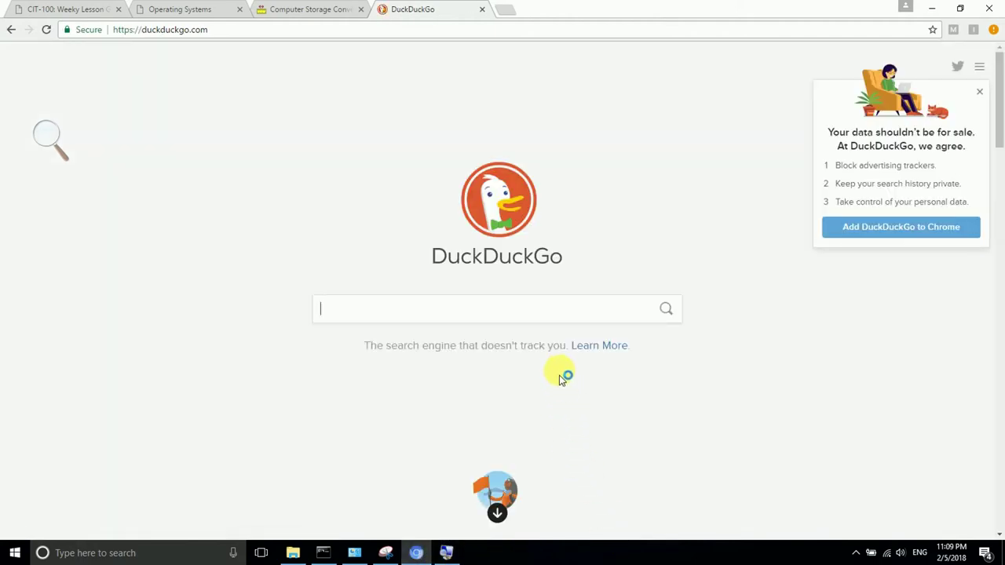
type("canyoneering in utah")
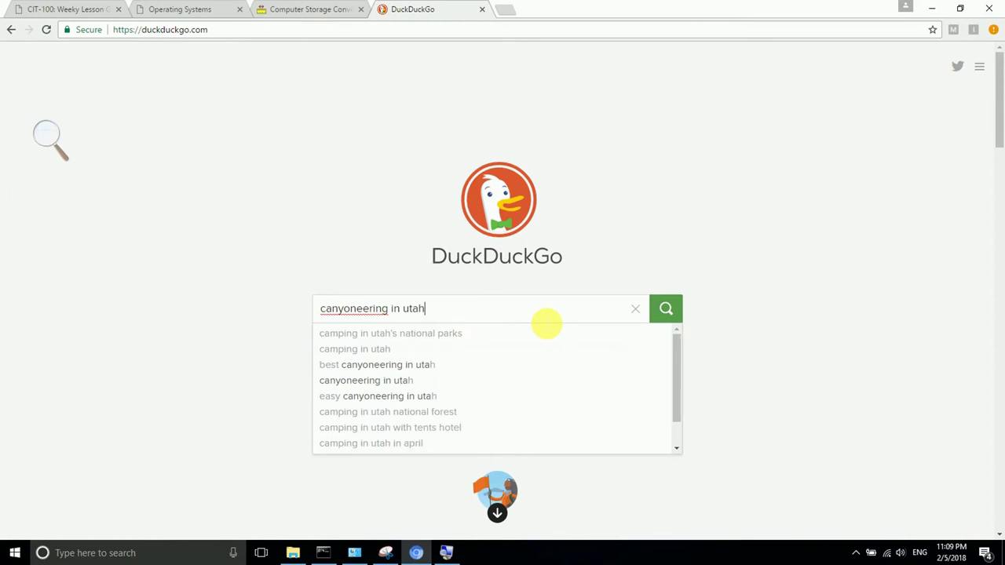
key("Return")
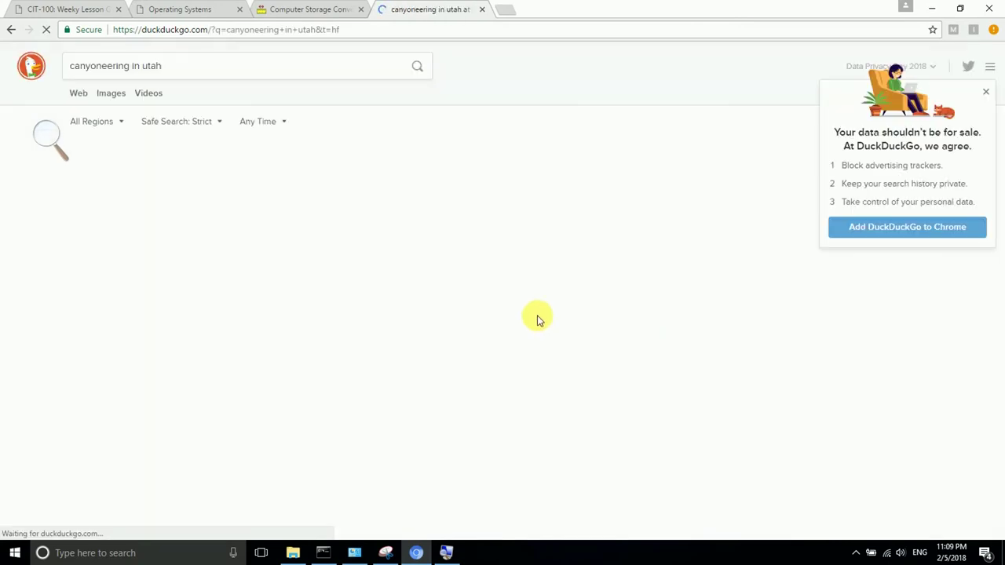
left_click(110, 94)
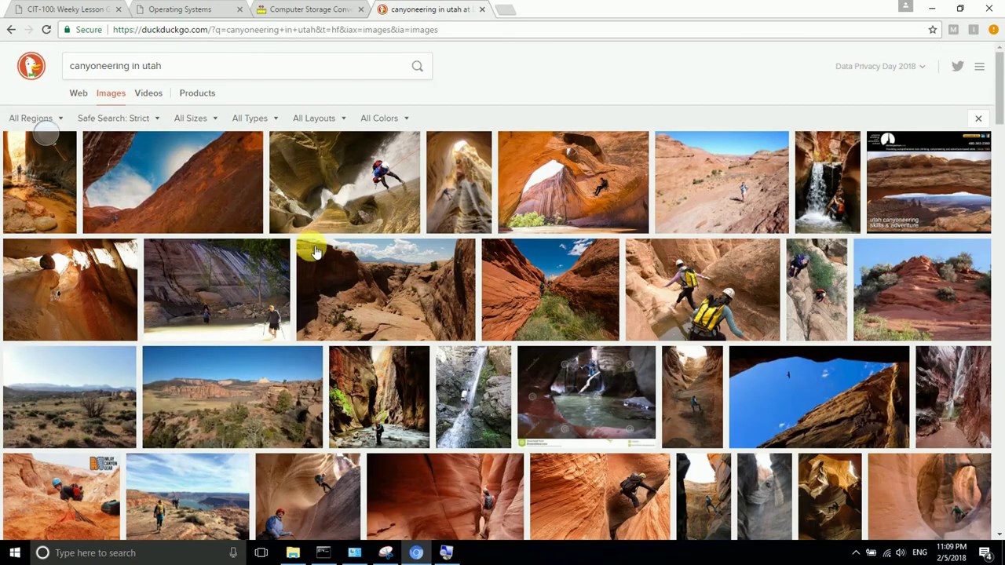
left_click(716, 280)
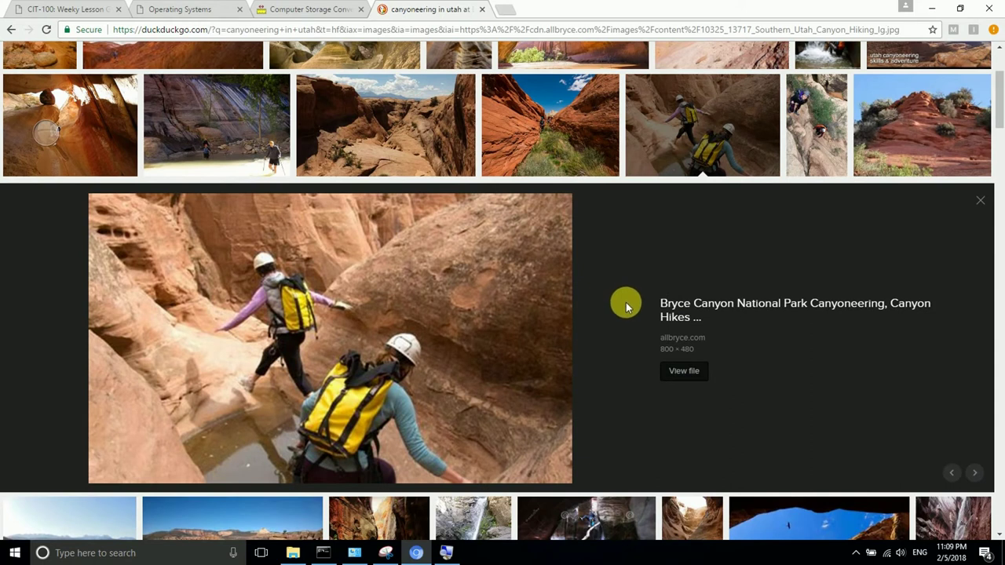
Start downloading the photo of the two hikers and choose Documents > outdoorActivities > Utah > Canyoneering as the save location
right_click(416, 307)
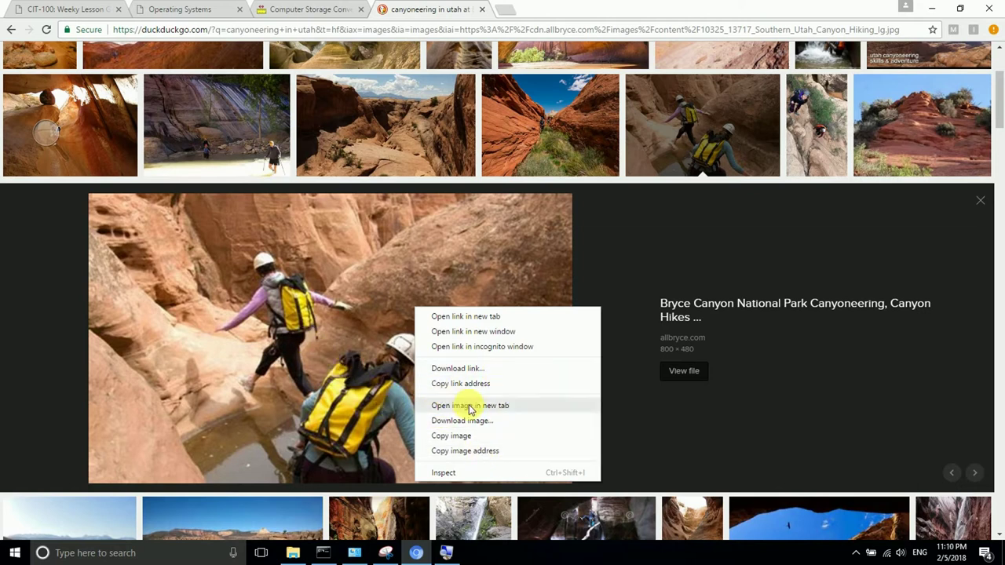
left_click(490, 424)
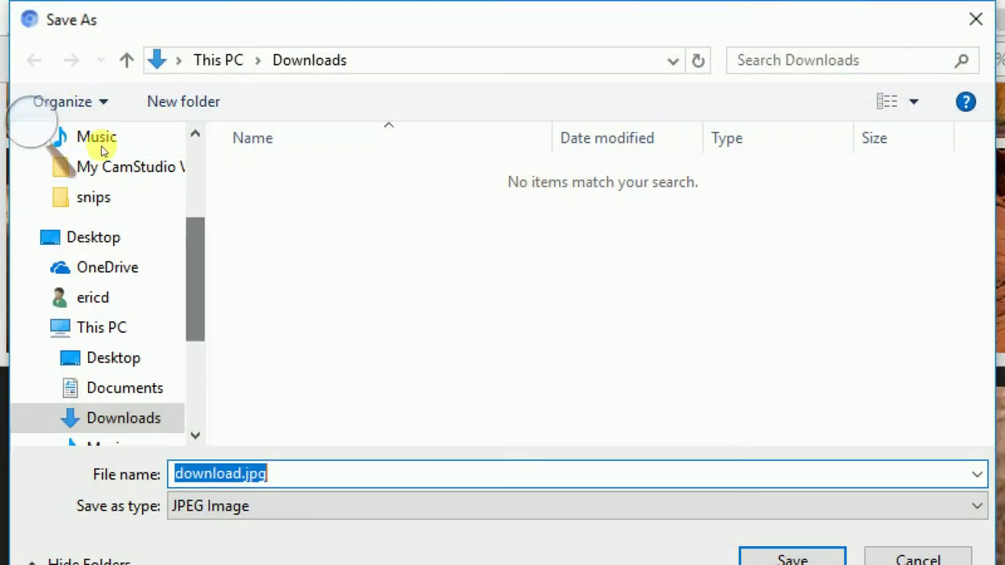
scroll(101, 146, "up", 1)
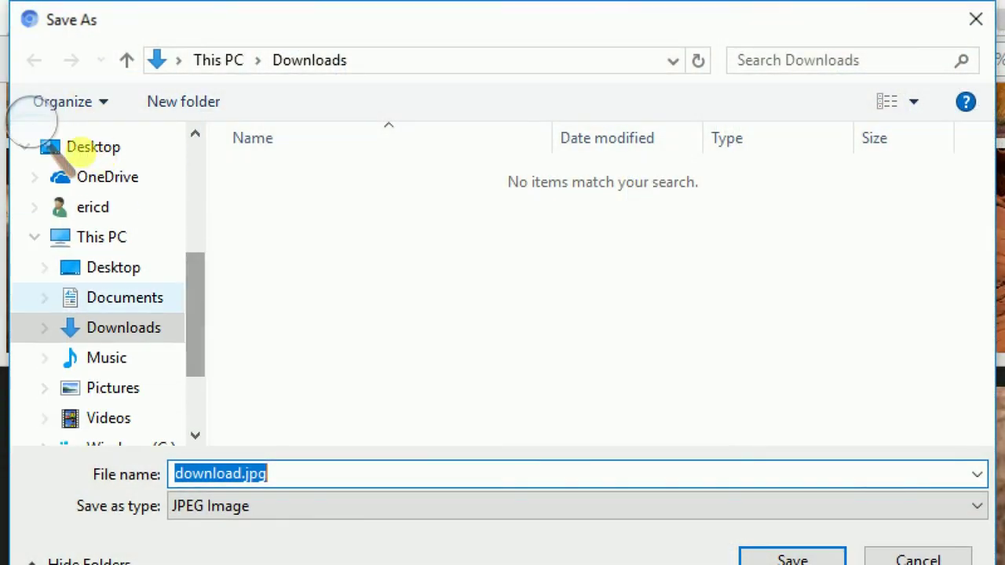
left_click(125, 296)
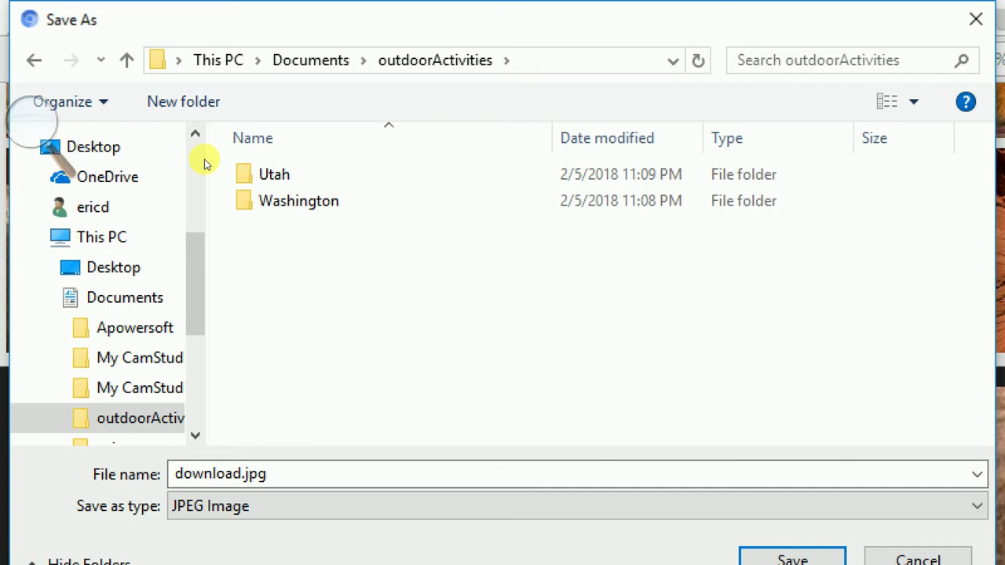
key("Down")
key("Up")
key("Return")
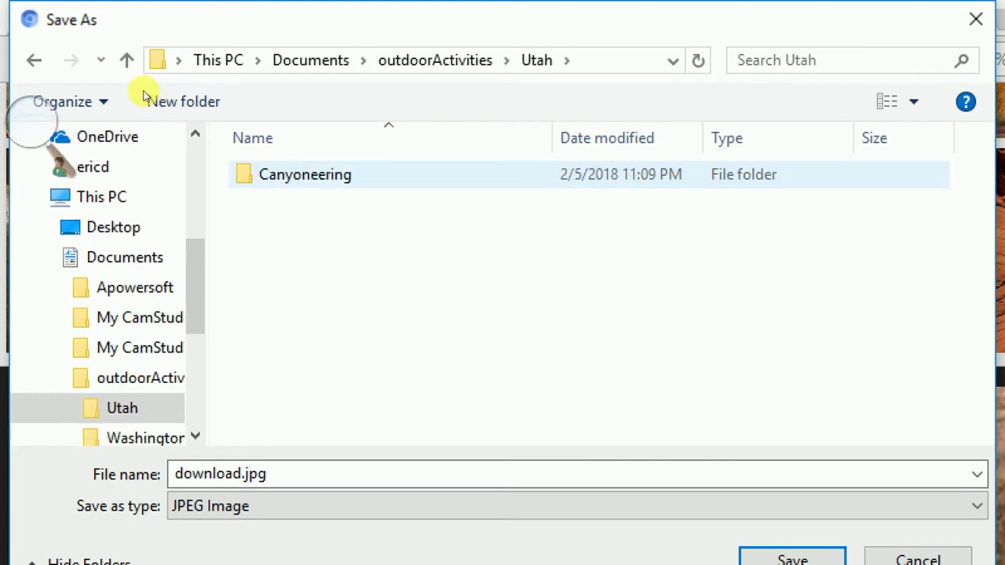
key("Return")
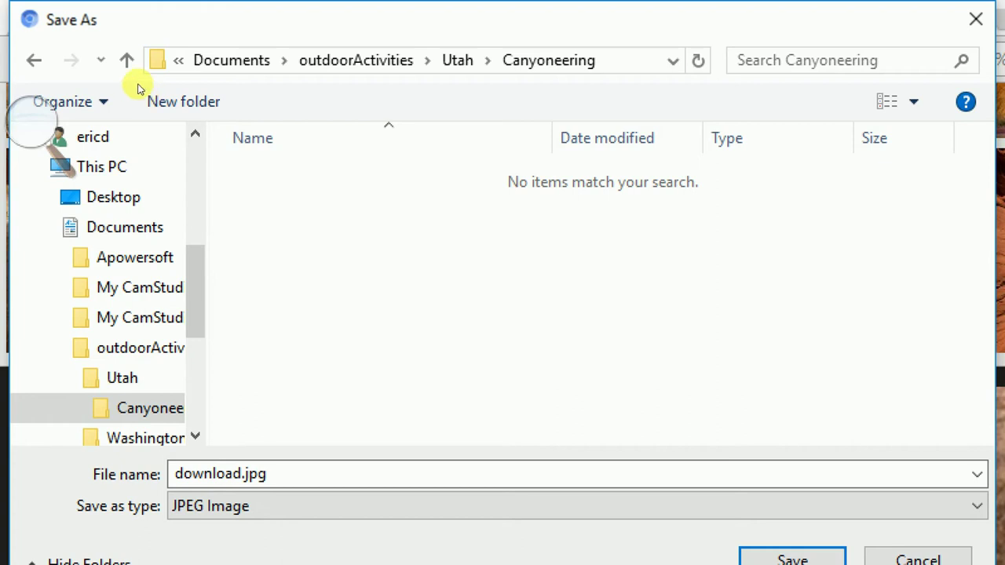
Name the image bryceCanyonCanyoneering.jpg and save it in the Canyoneering folder
key("alt+n")
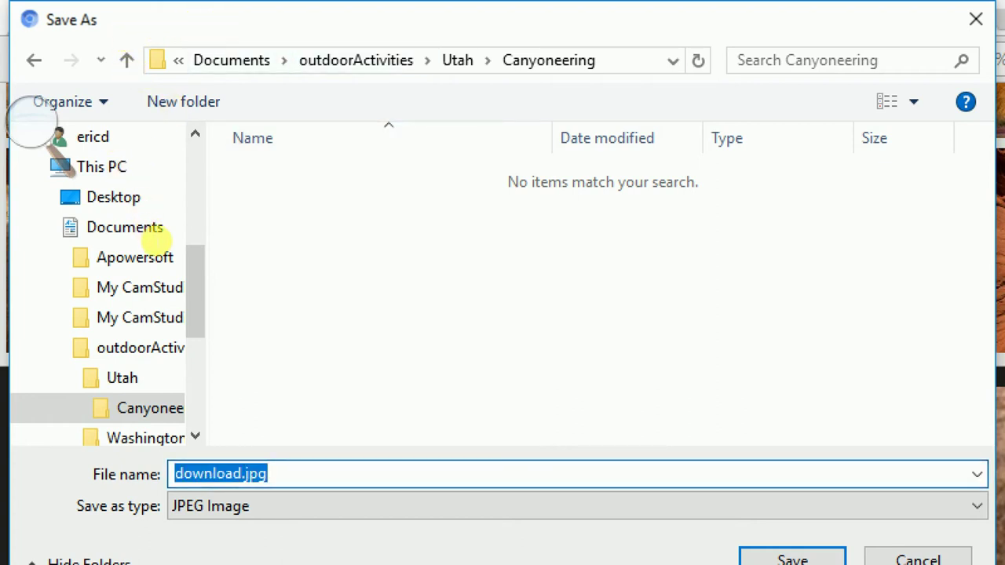
key("Home")
key("Delete")
key("Delete")
key("Delete")
key("Delete")
key("Delete")
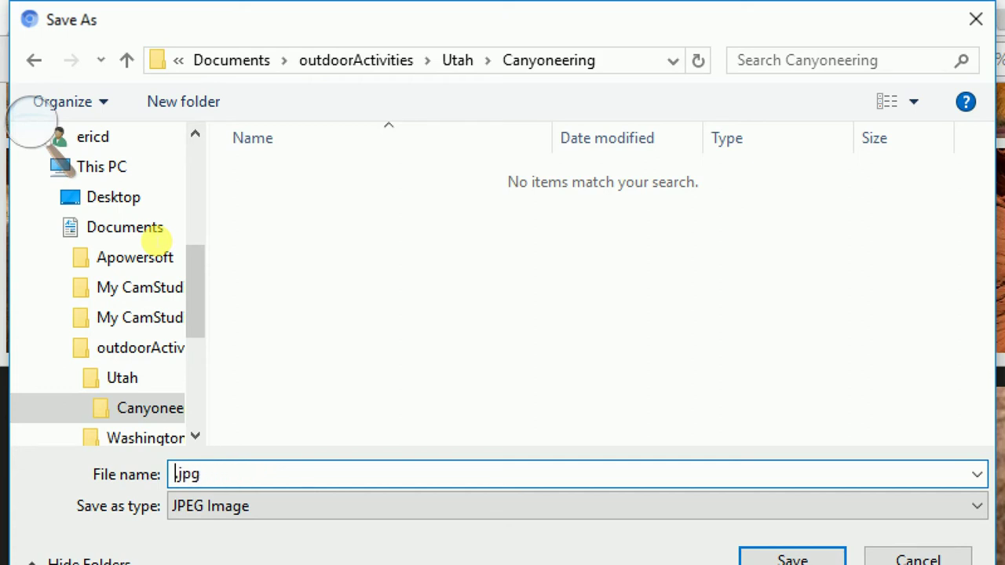
type("b")
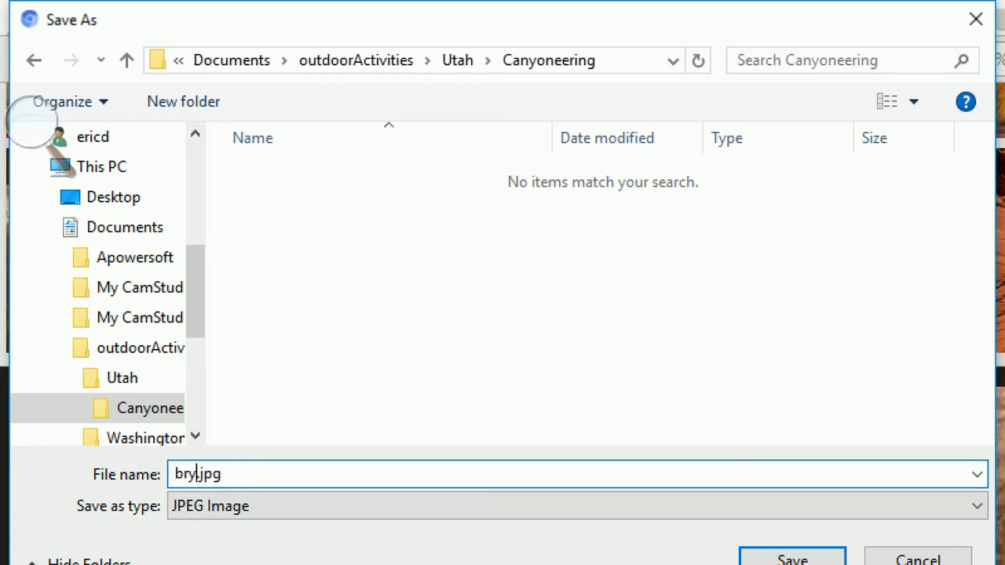
type("ryceCanyon")
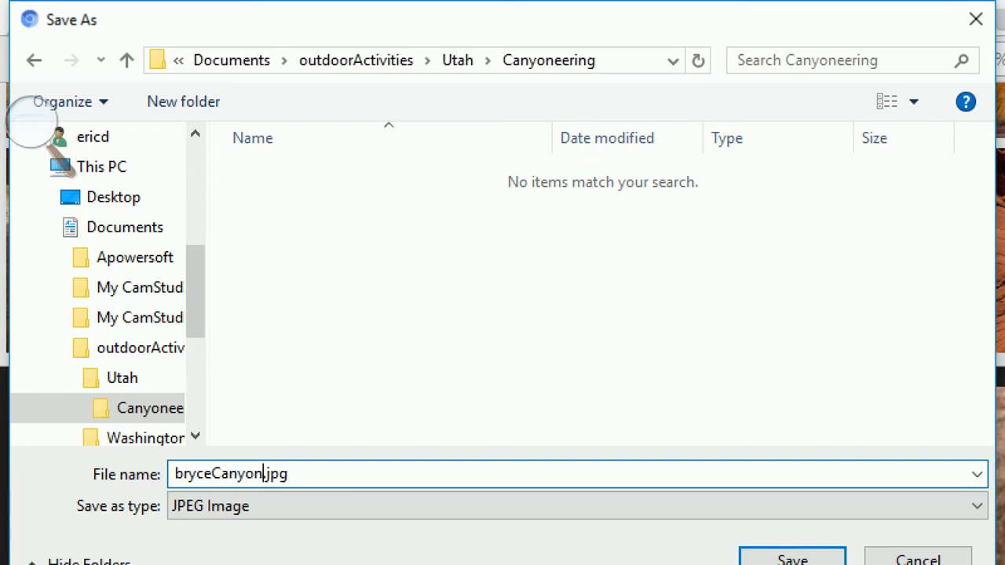
type("Canyoneering")
key("End")
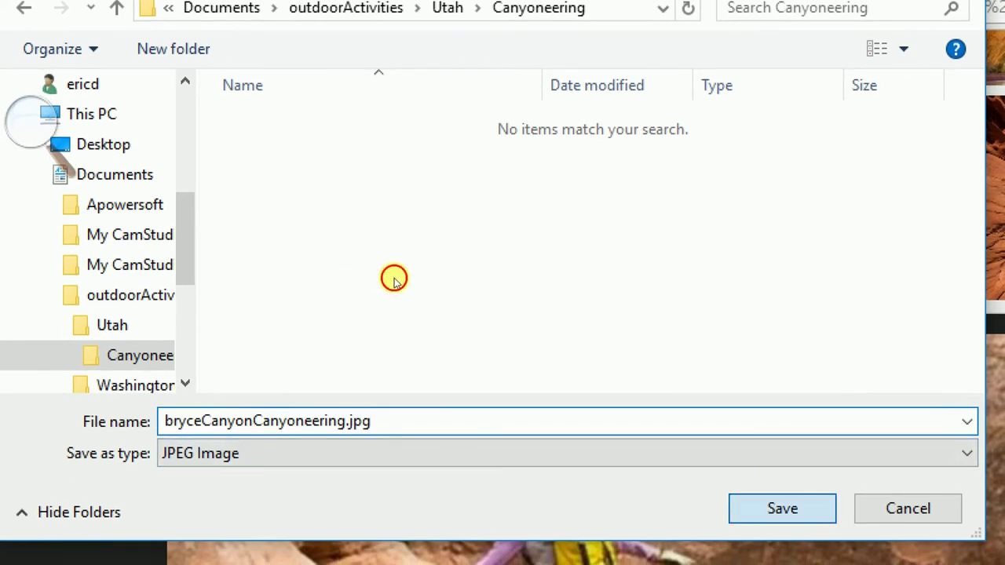
key("Return")
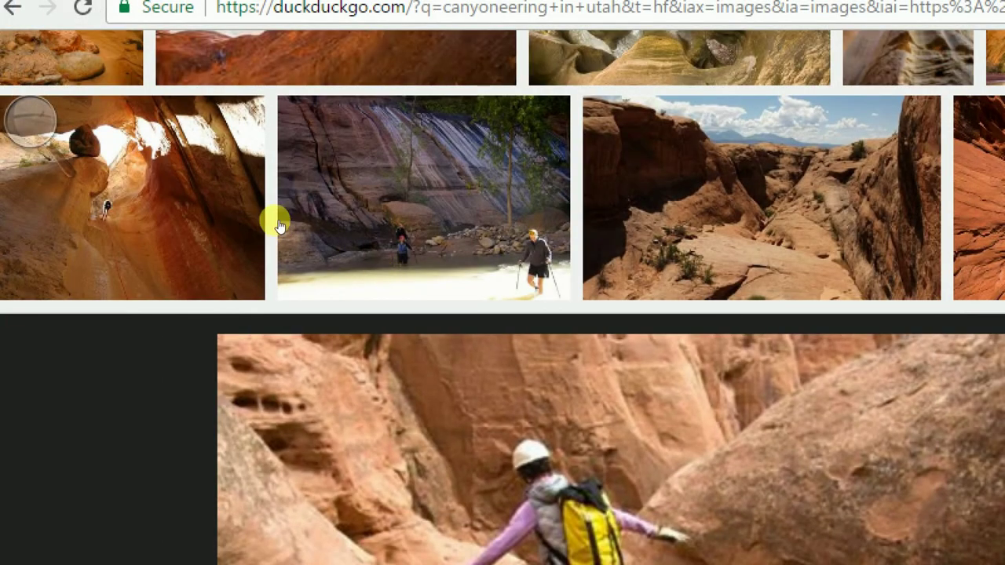
Switch to File Explorer and examine the general properties of bryceCanyonCanyoneering.jpg, including its full location and size
key("alt+Tab")
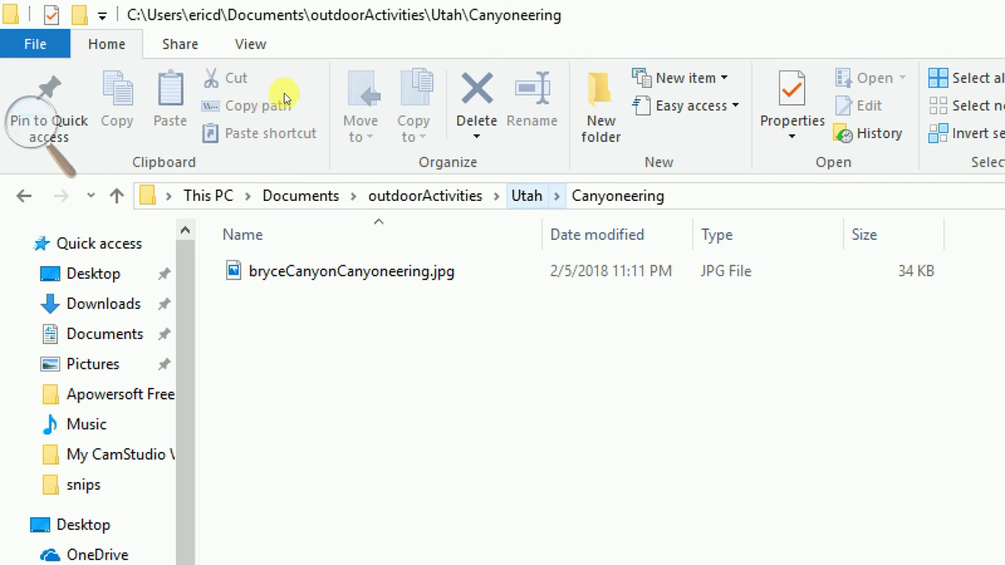
key("ctrl+a")
key("shift+F10")
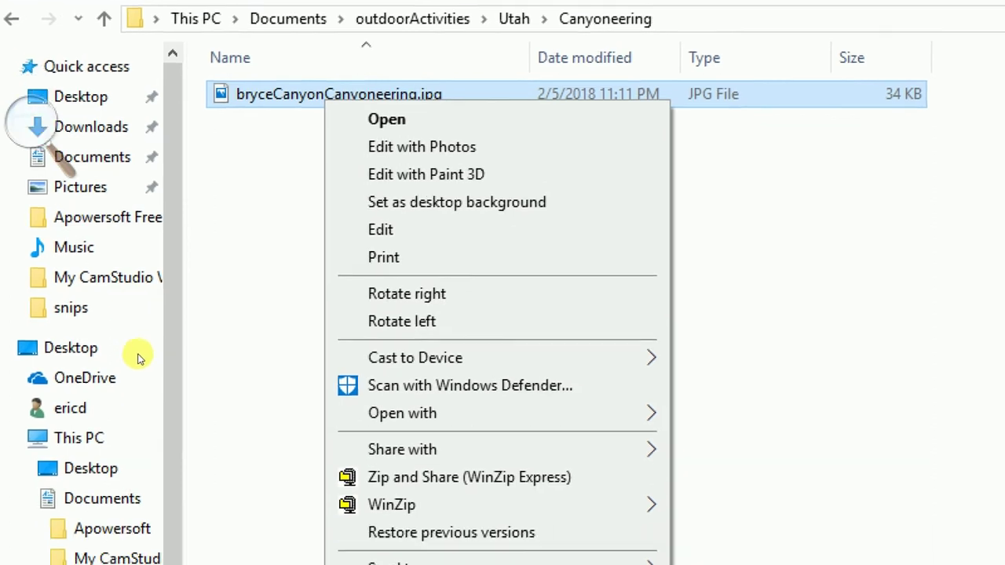
key("Up")
key("Up")
key("Up")
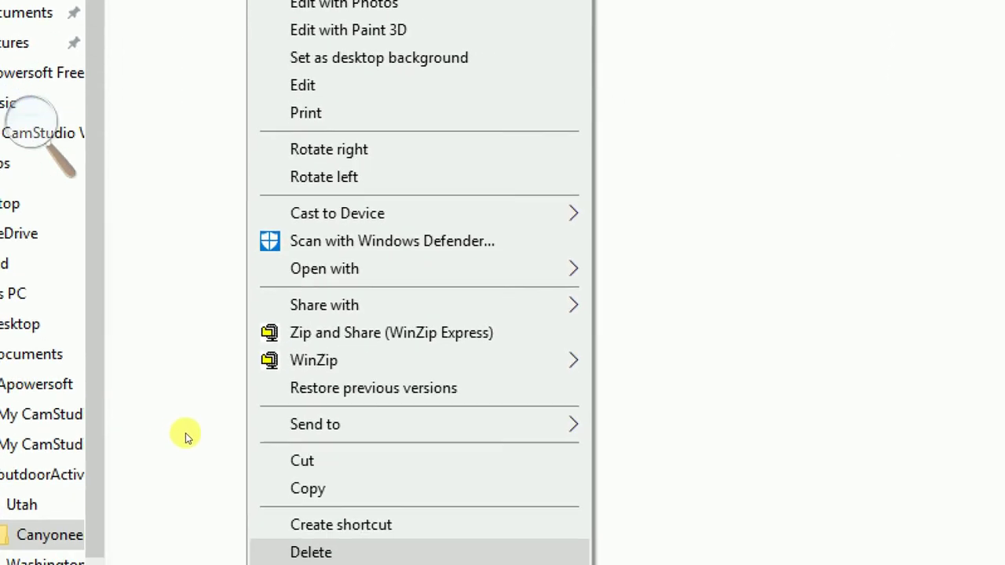
key("Down")
key("Down")
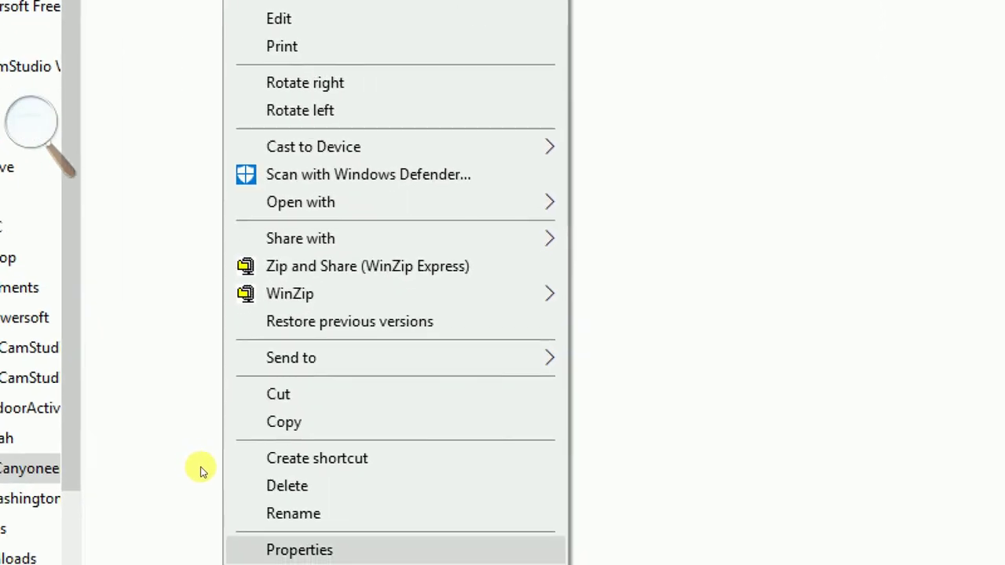
key("Return")
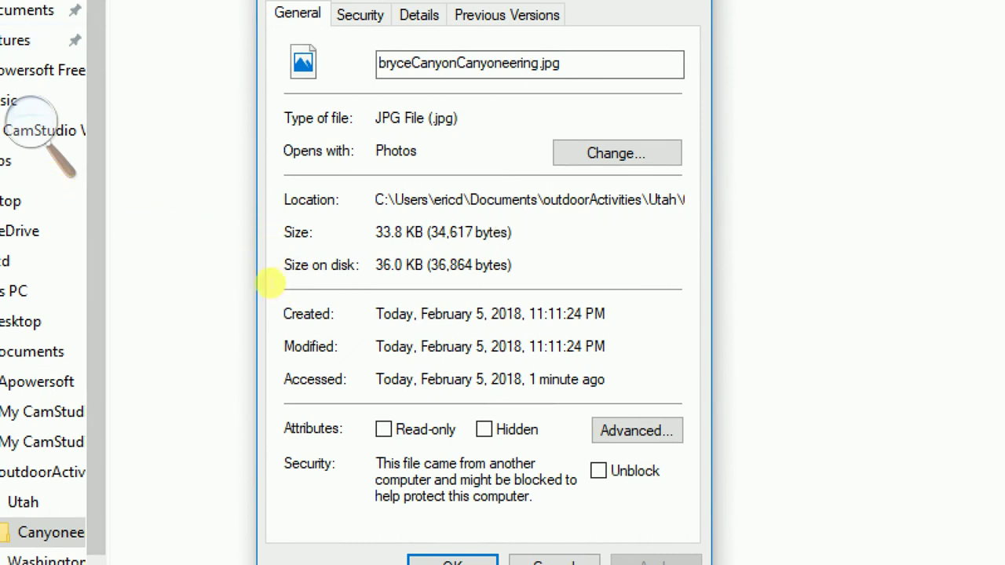
key("shift+End")
key("End")
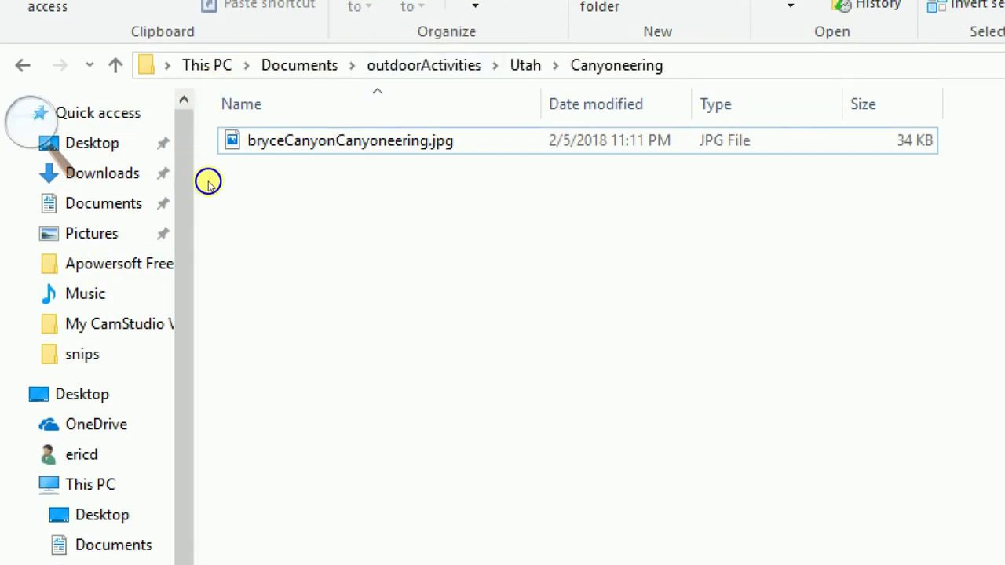
Start creating a new shortcut inside the Canyoneering folder
key("shift+F10")
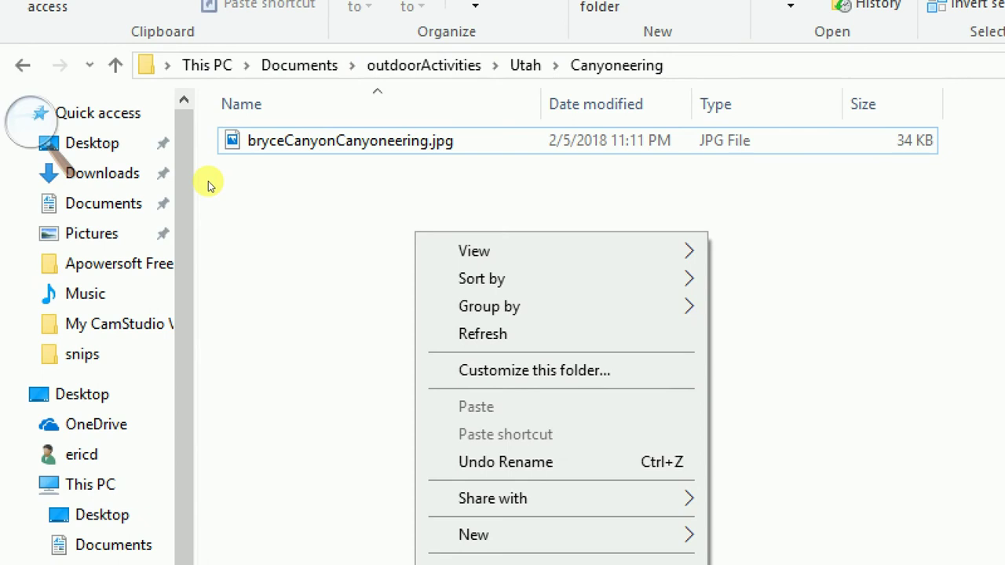
key("Up")
key("Up")
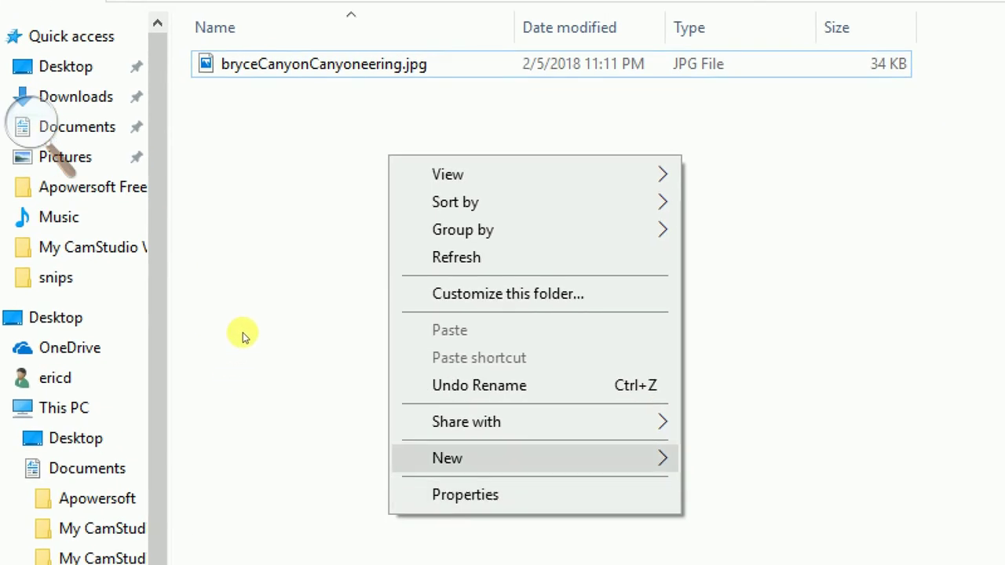
key("Right")
key("Down")
key("Return")
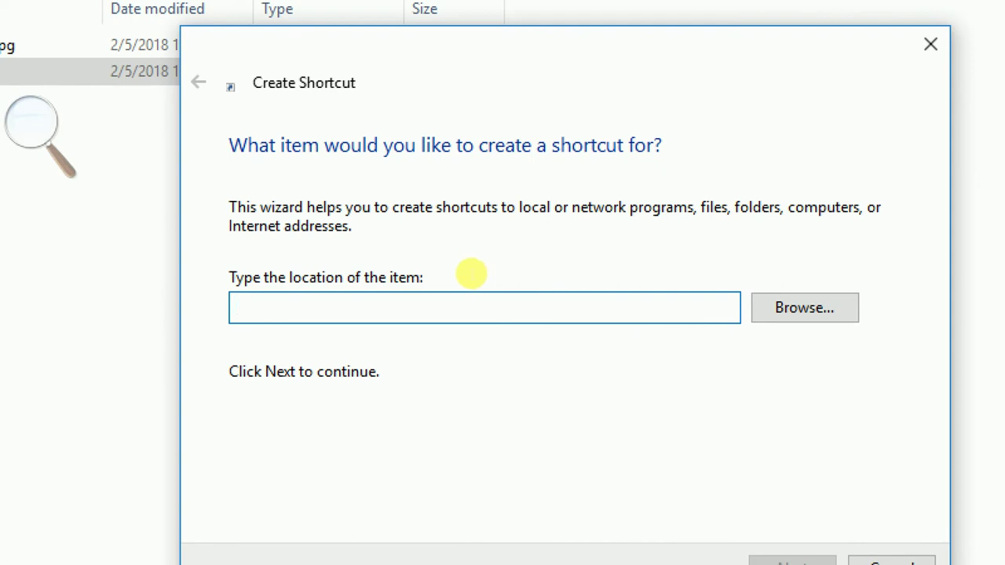
key("alt+Tab")
key("alt+Tab")
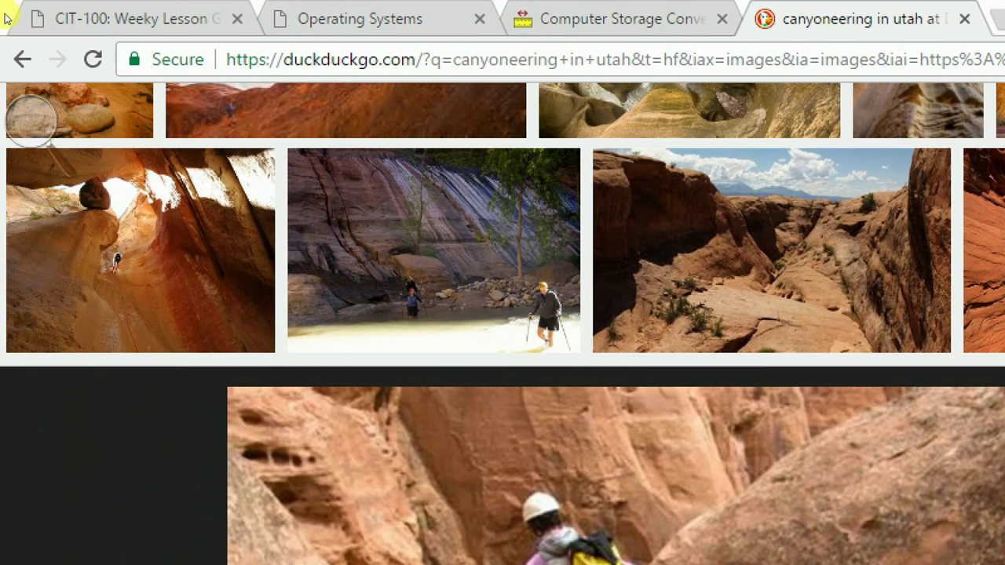
left_click(22, 59)
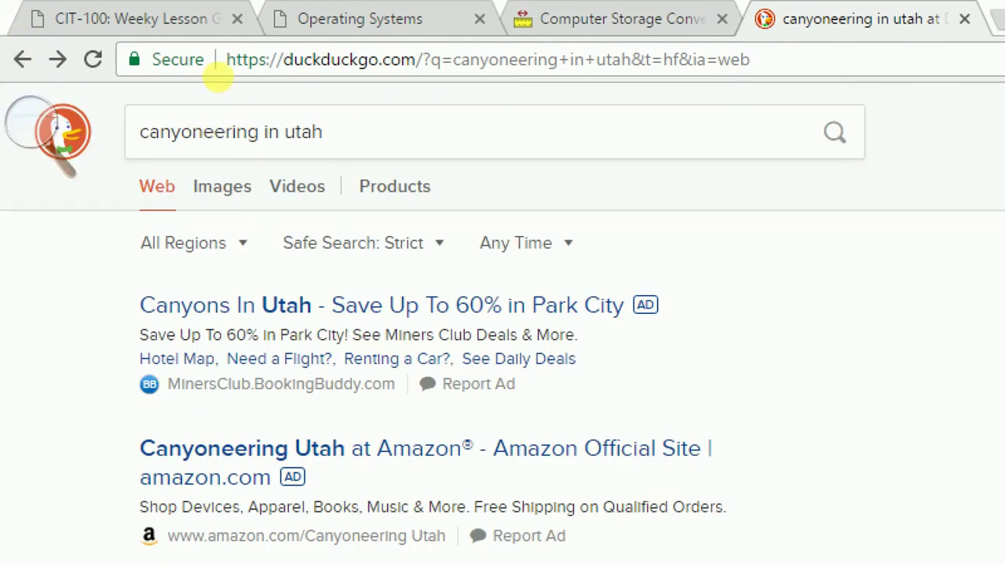
scroll(157, 173, "down", 4)
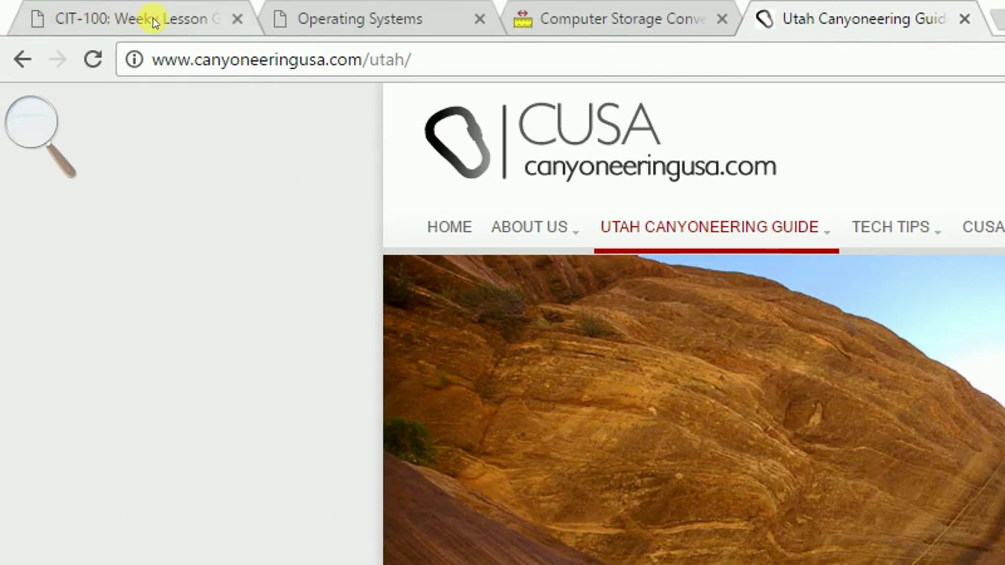
key("ctrl+a")
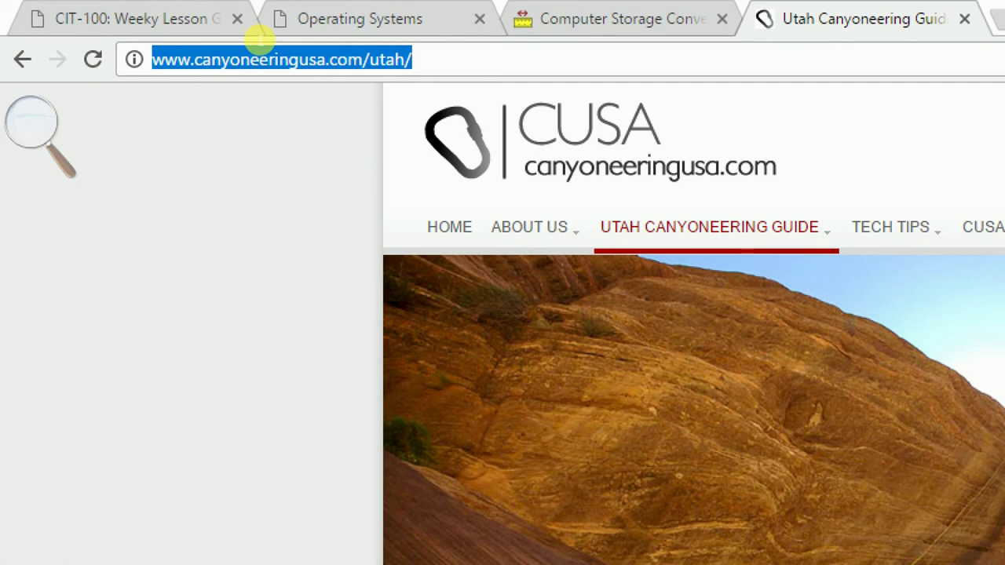
key("alt+Tab")
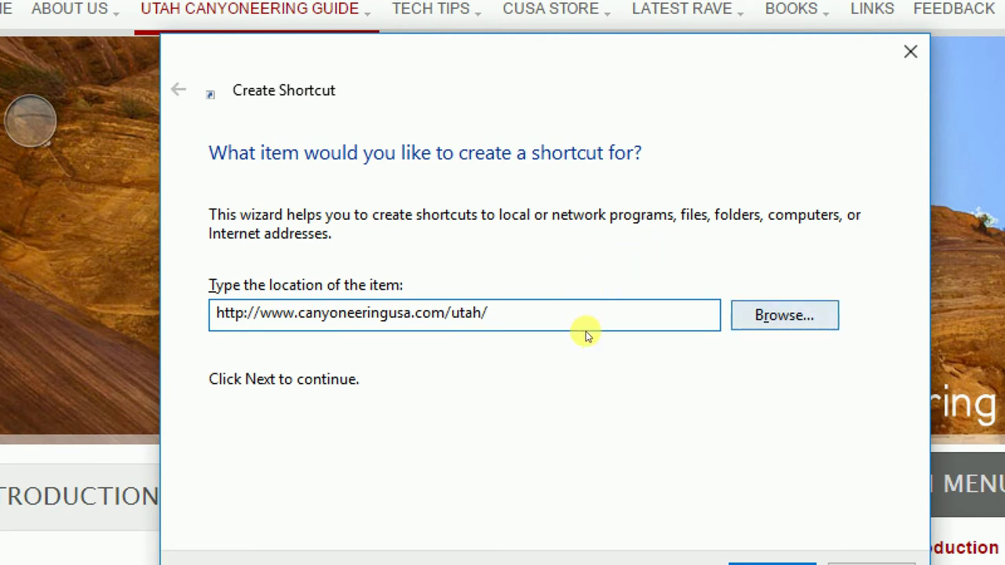
key("Return")
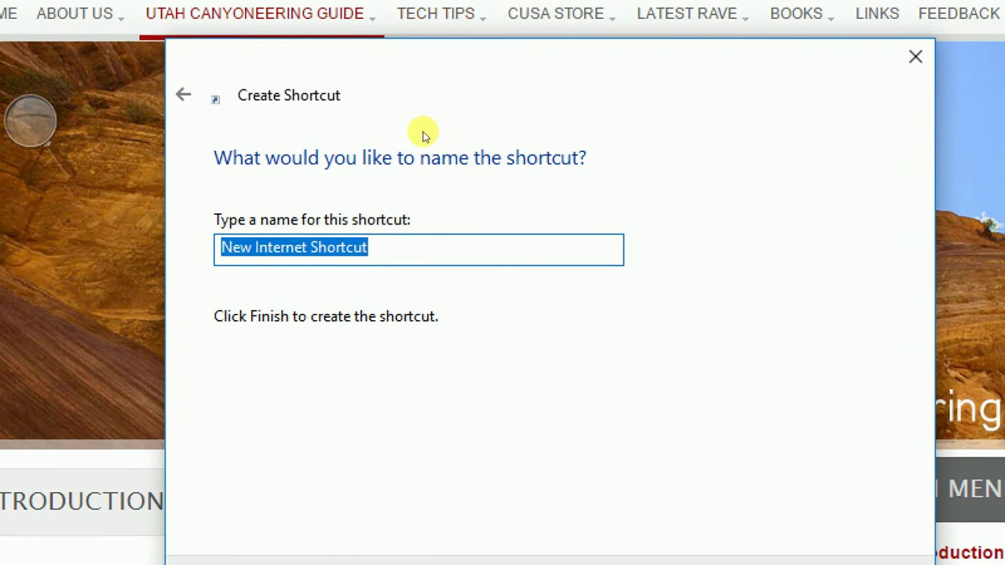
type("cany")
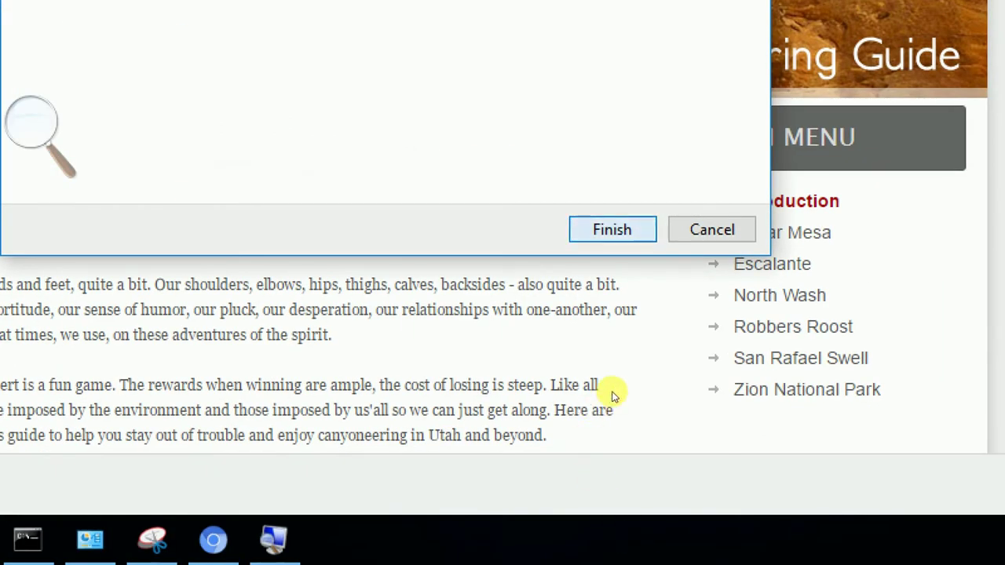
key("Return")
key("alt+Tab")
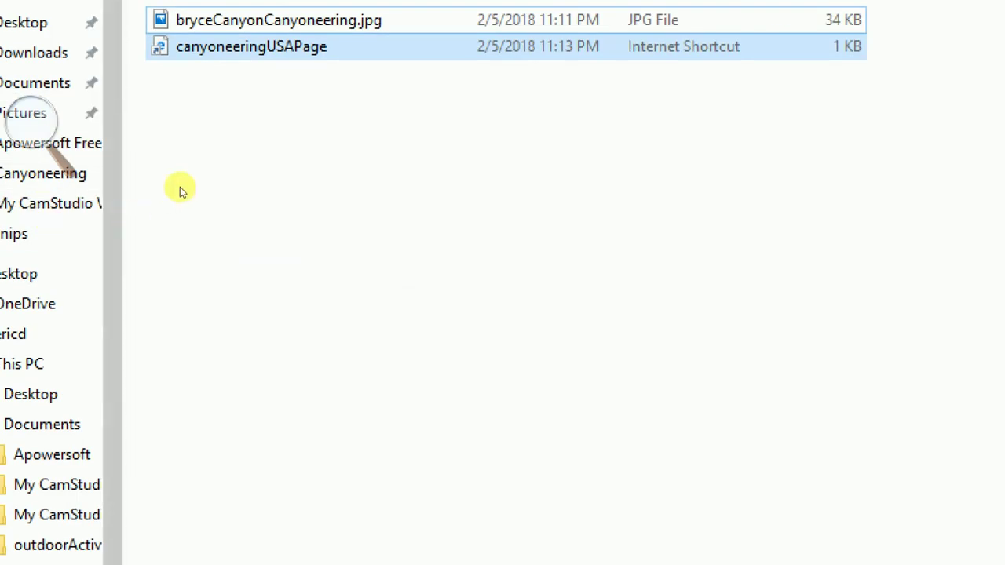
Examine the web document and general properties of the canyoneeringUSAPage shortcut, then close them and deselect the file
left_click(156, 174)
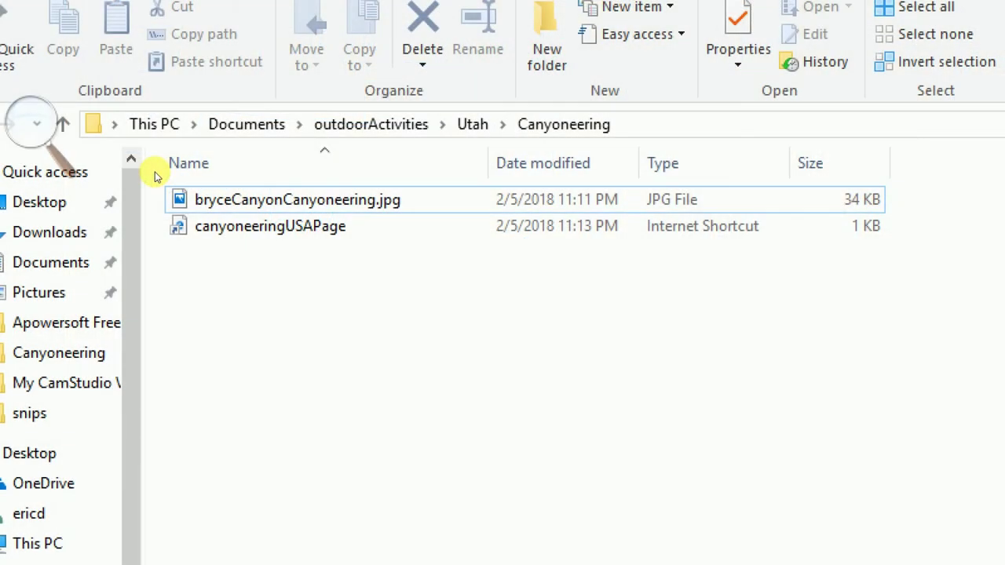
right_click(200, 228)
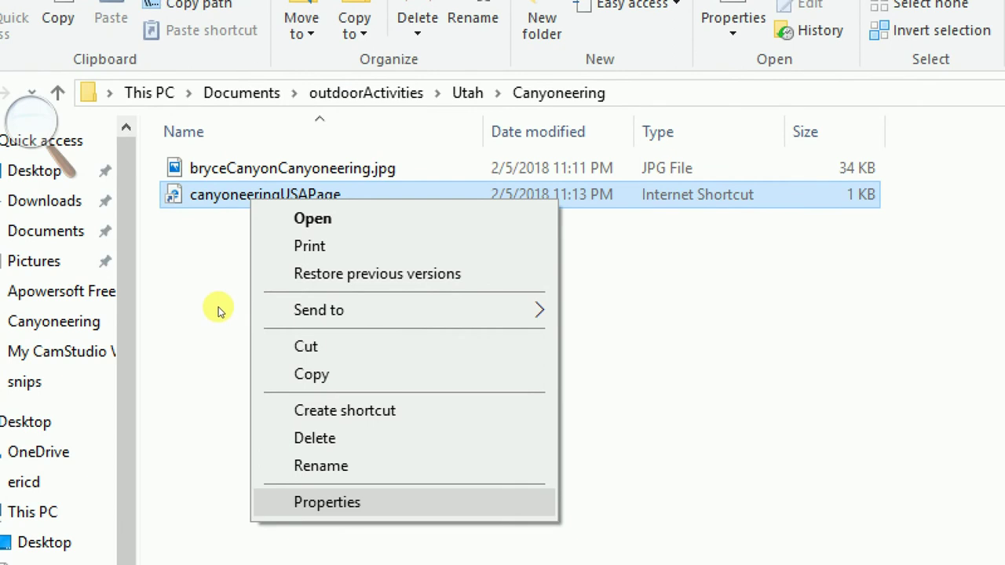
key("Return")
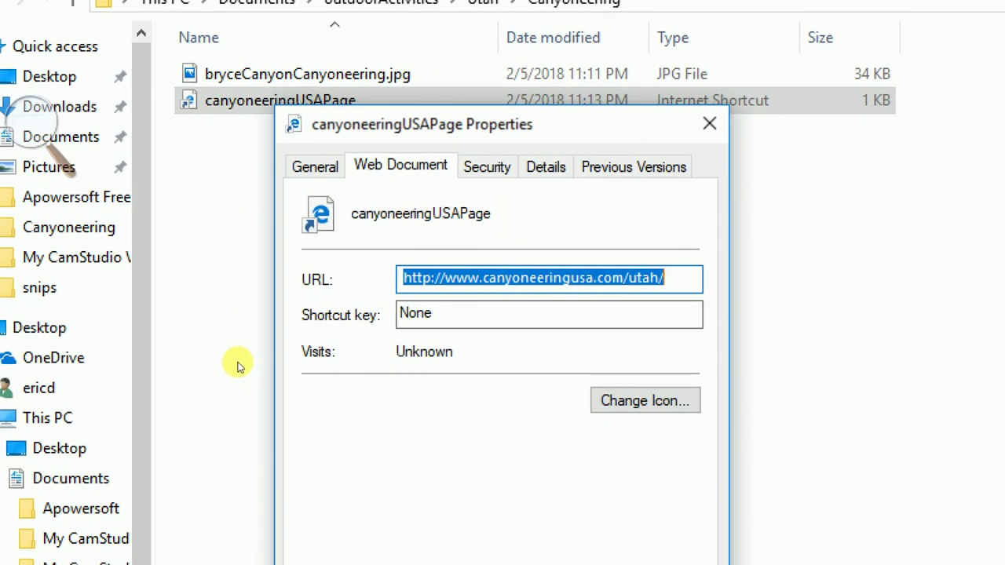
key("ctrl+shift+Tab")
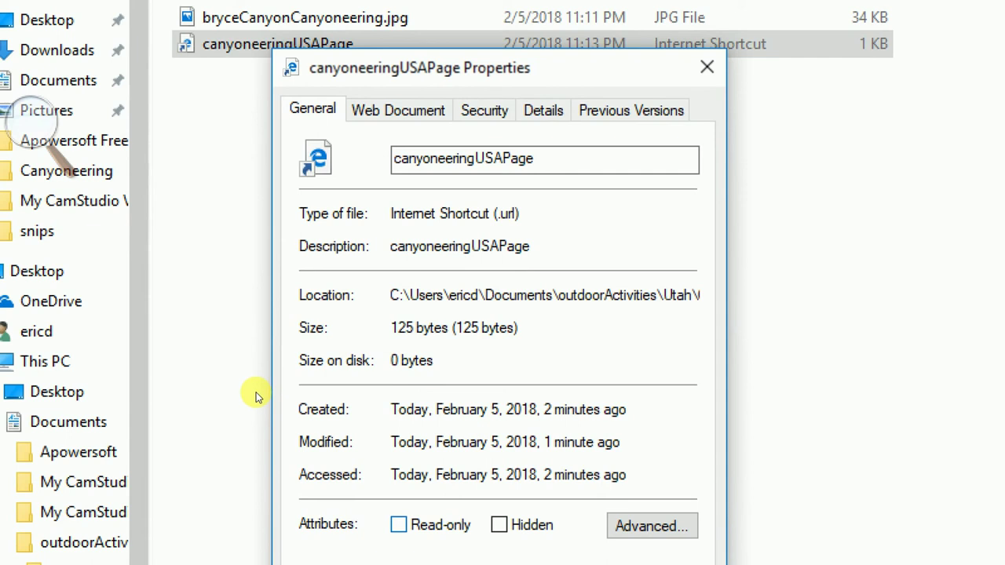
key("Escape")
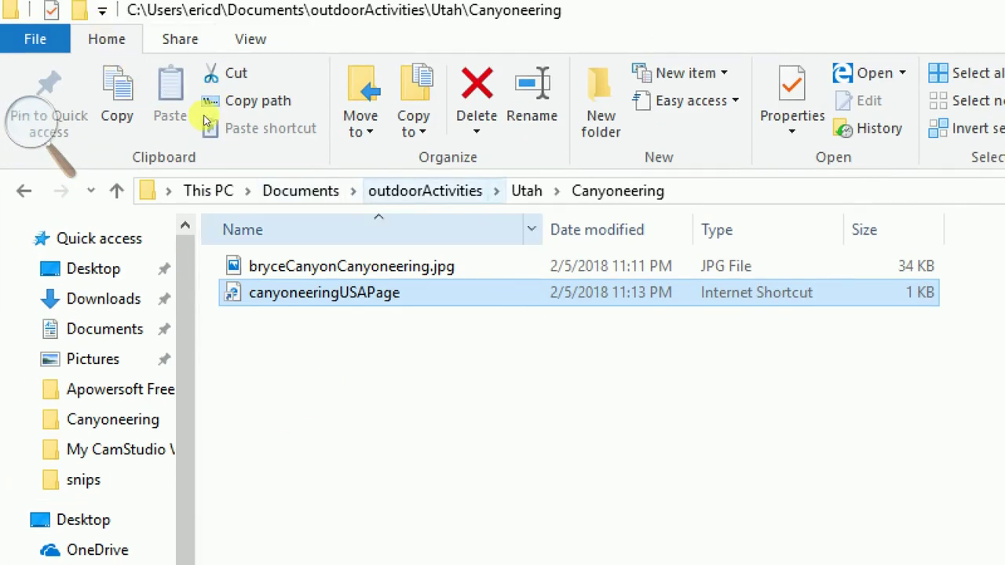
key("ctrl+space")
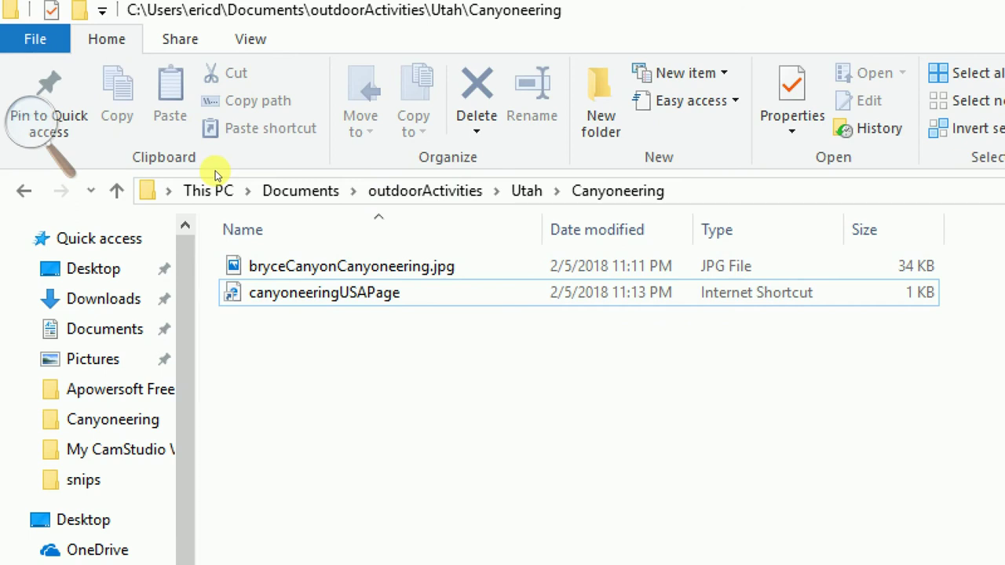
Go back up from the Canyoneering folder to the Documents folder and clear the selection there
key("alt+Up")
key("alt+Up")
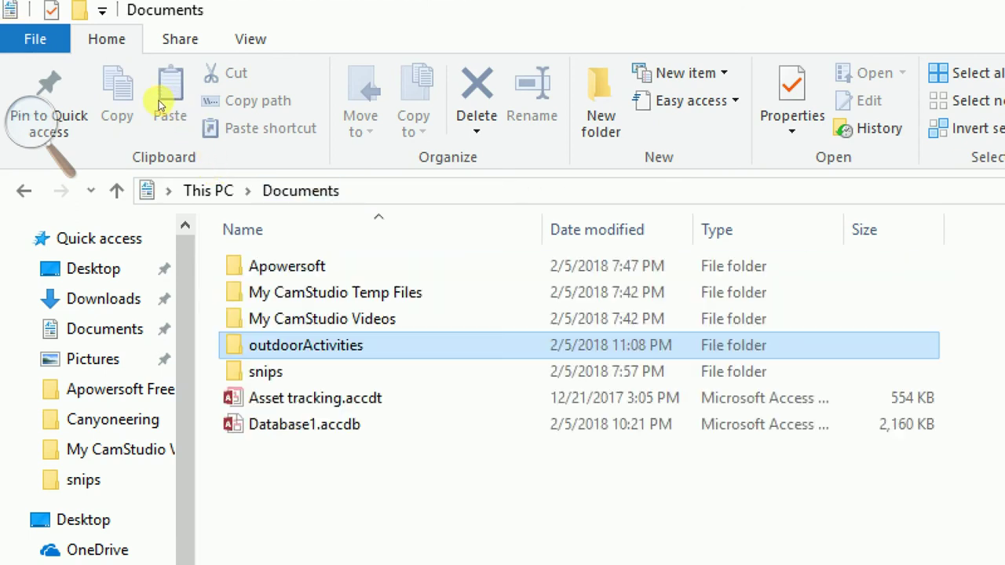
key("ctrl+space")
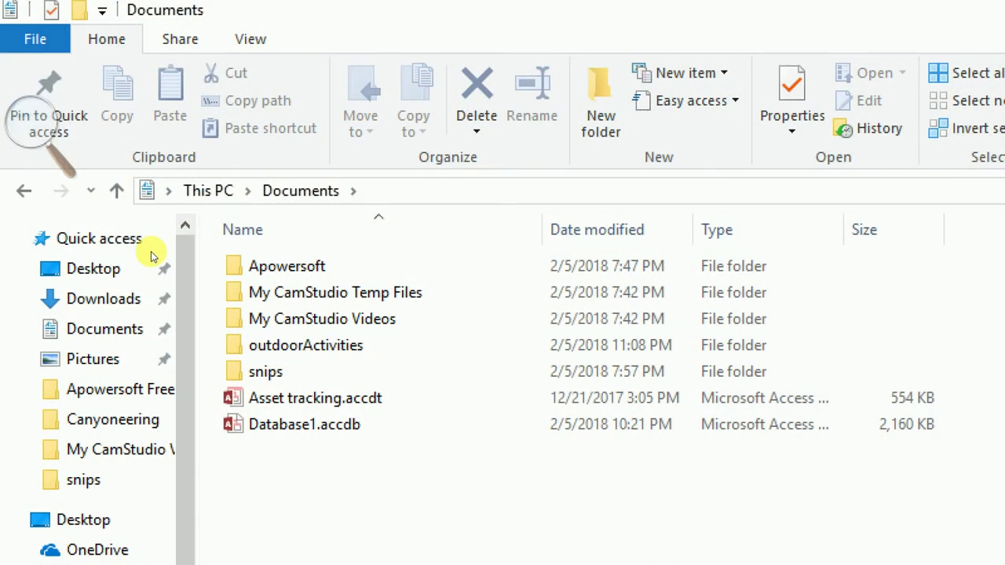
Send the outdoorActivities folder in Documents to a compressed (zipped) folder
key("Up")
key("Up")
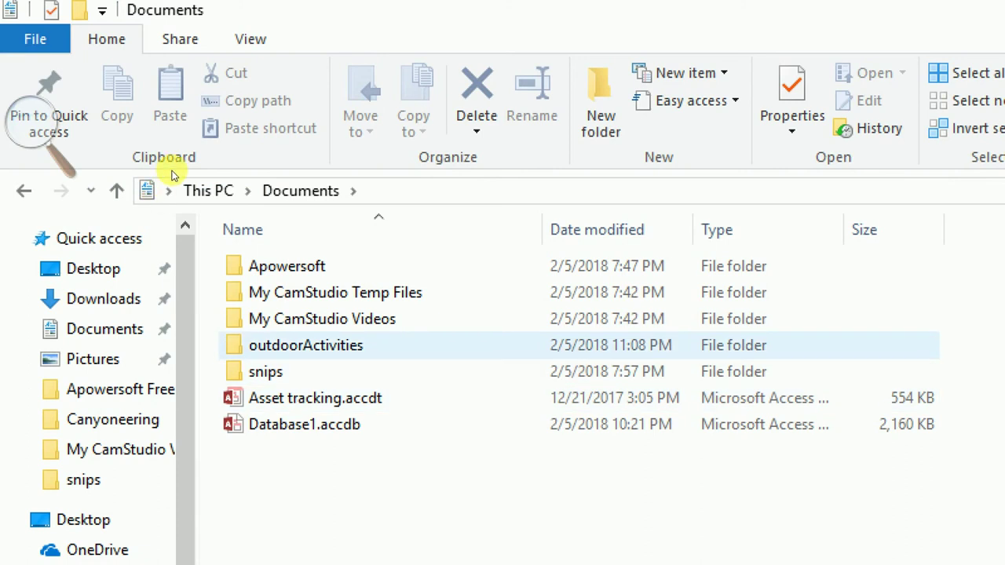
key("shift+F10")
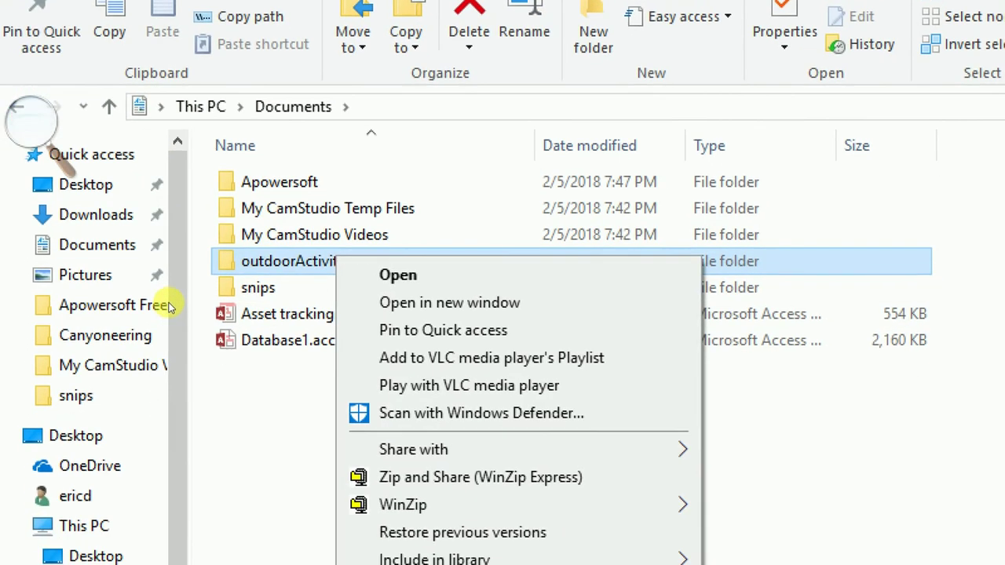
key("Up")
key("Up")
key("Up")
key("Up")
key("Up")
key("Up")
key("Up")
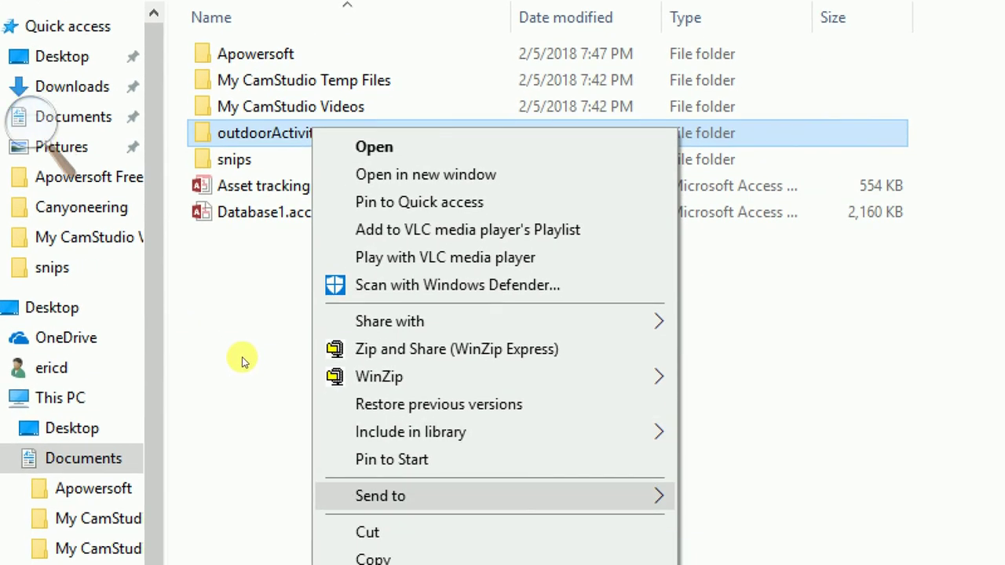
key("Right")
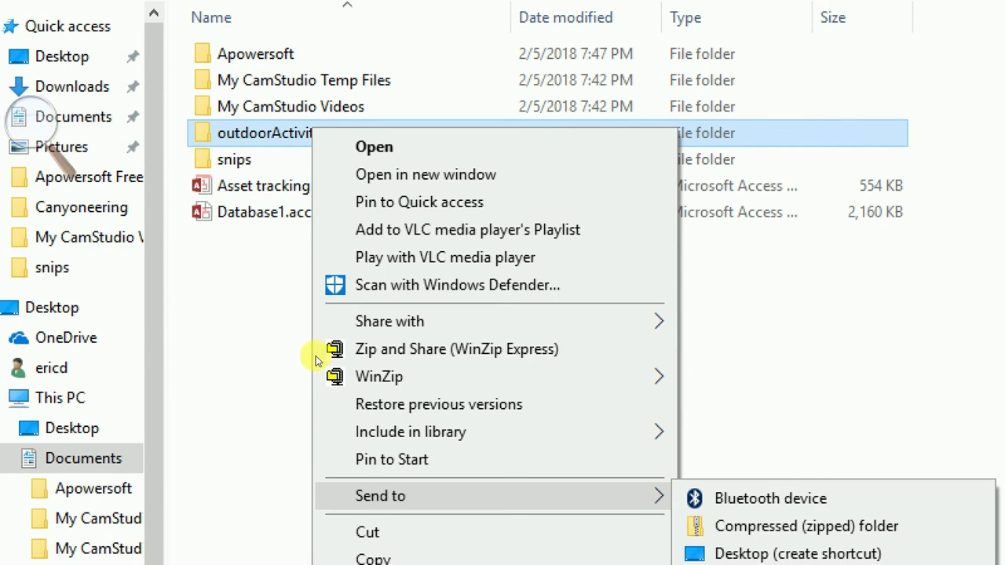
key("Down")
key("Return")
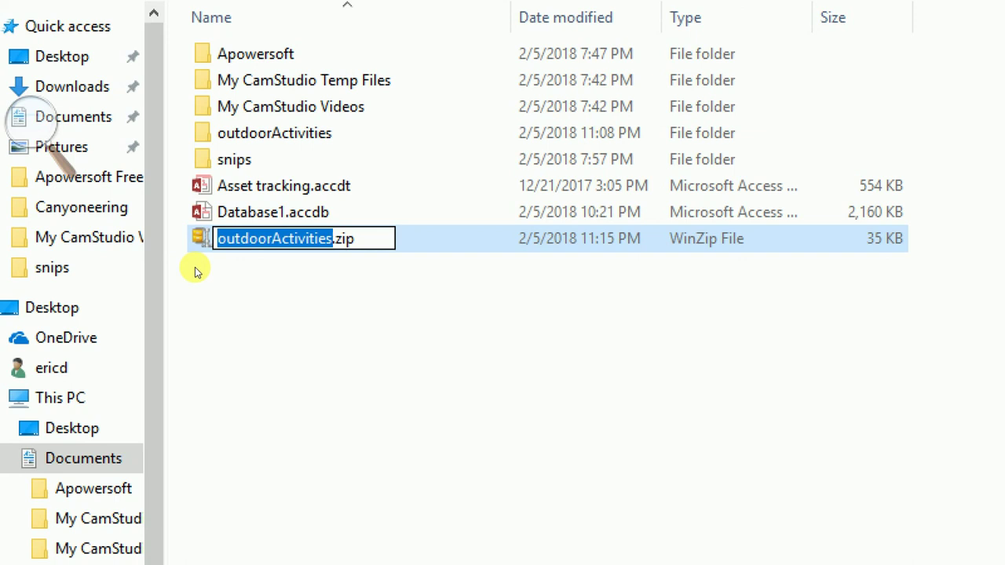
Rename the new zip file as fileTree_outdoorActivities_ followed by the owner's first name, an underscore and the four-digit number, keeping the .zip extension
key("Right")
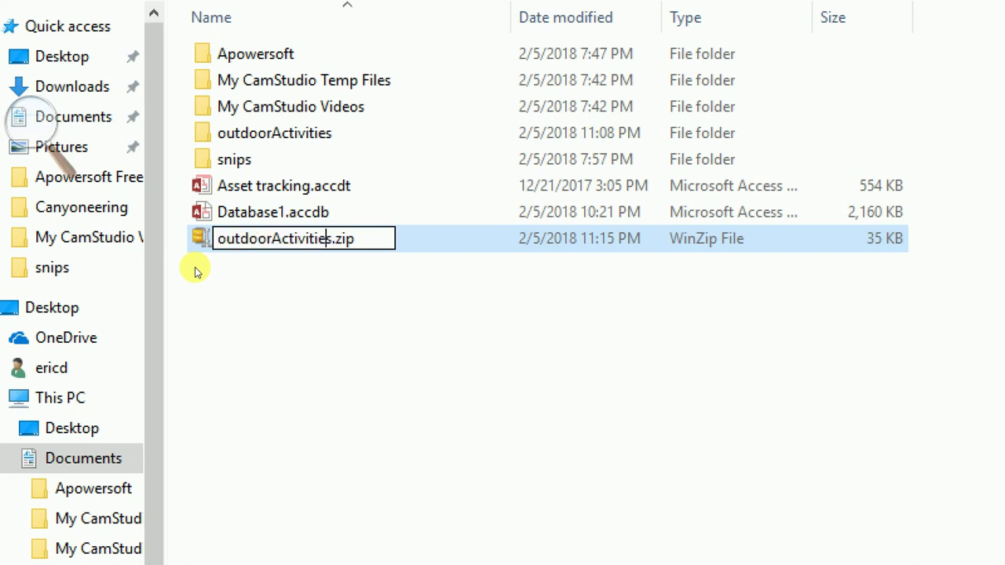
type("fileTree")
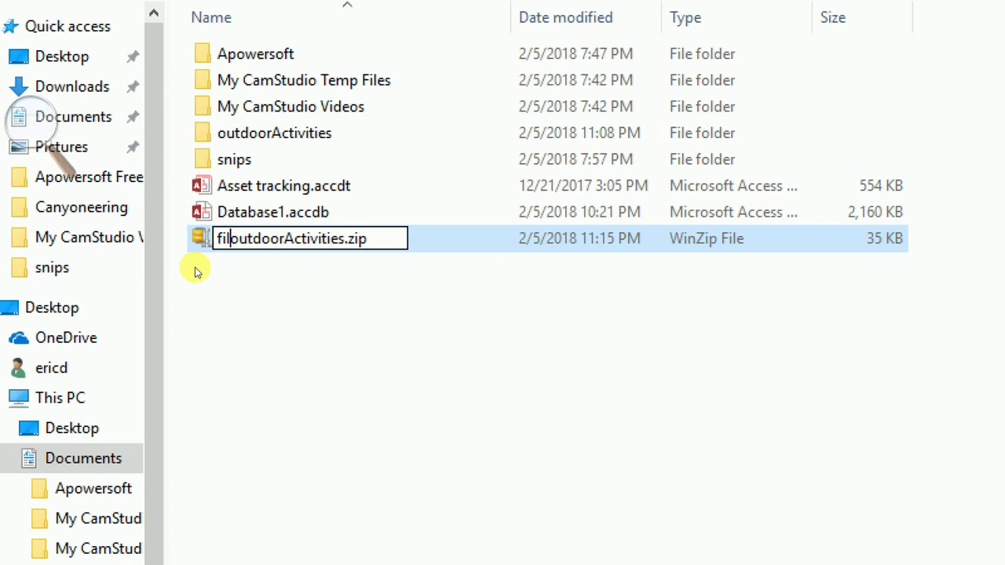
type("_")
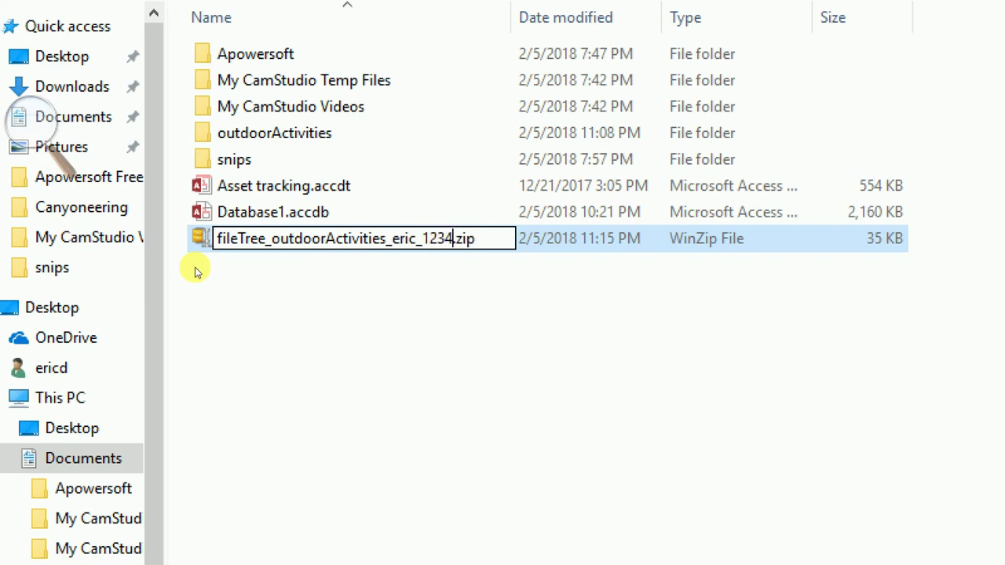
key("Return")
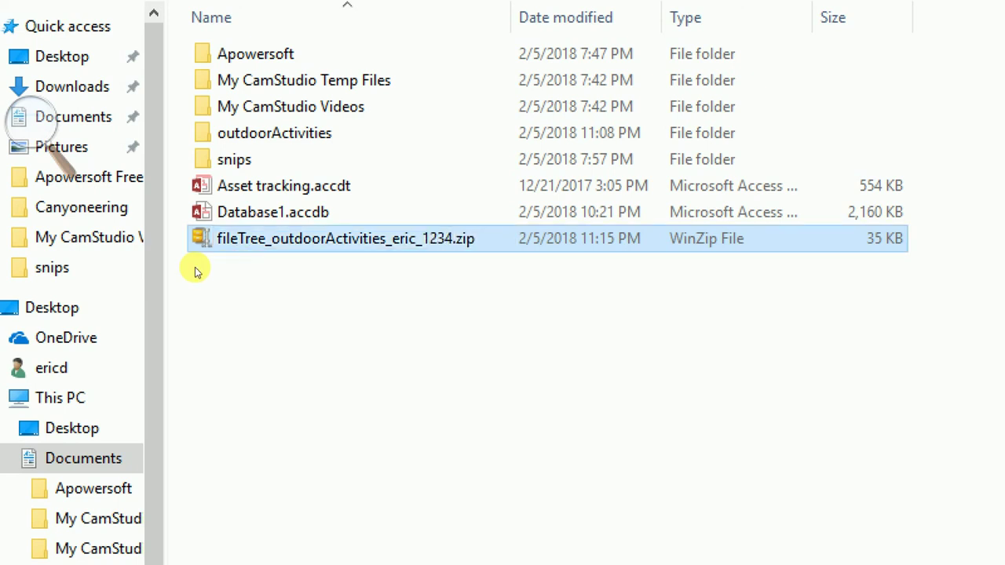